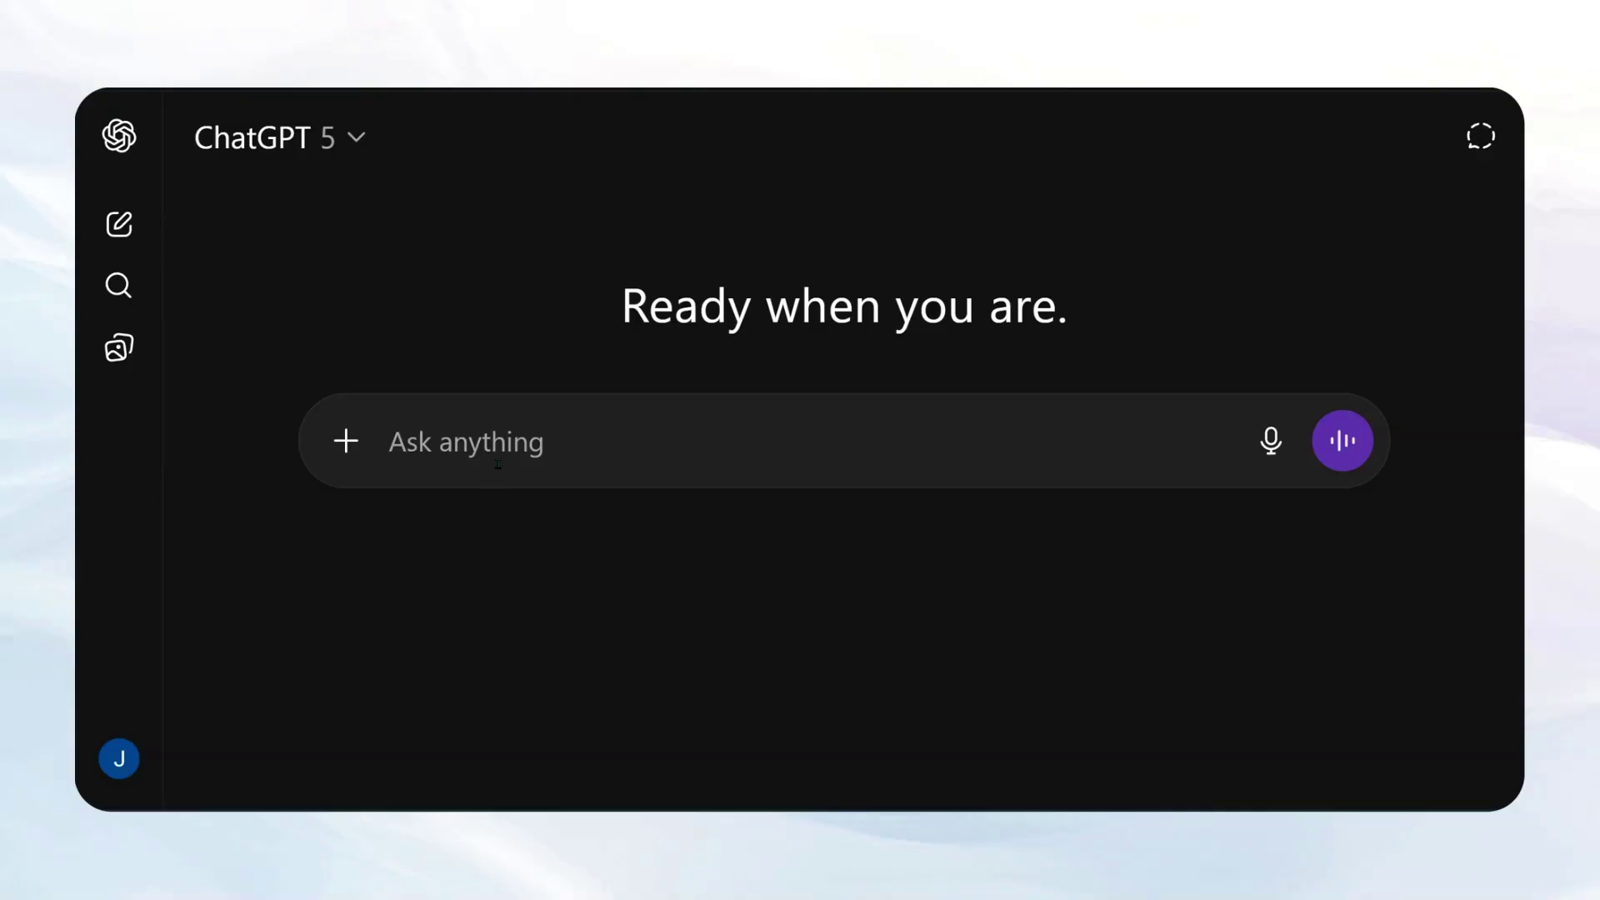
# - Open the account menu from the J avatar at the bottom left
pyautogui.click(118, 760)
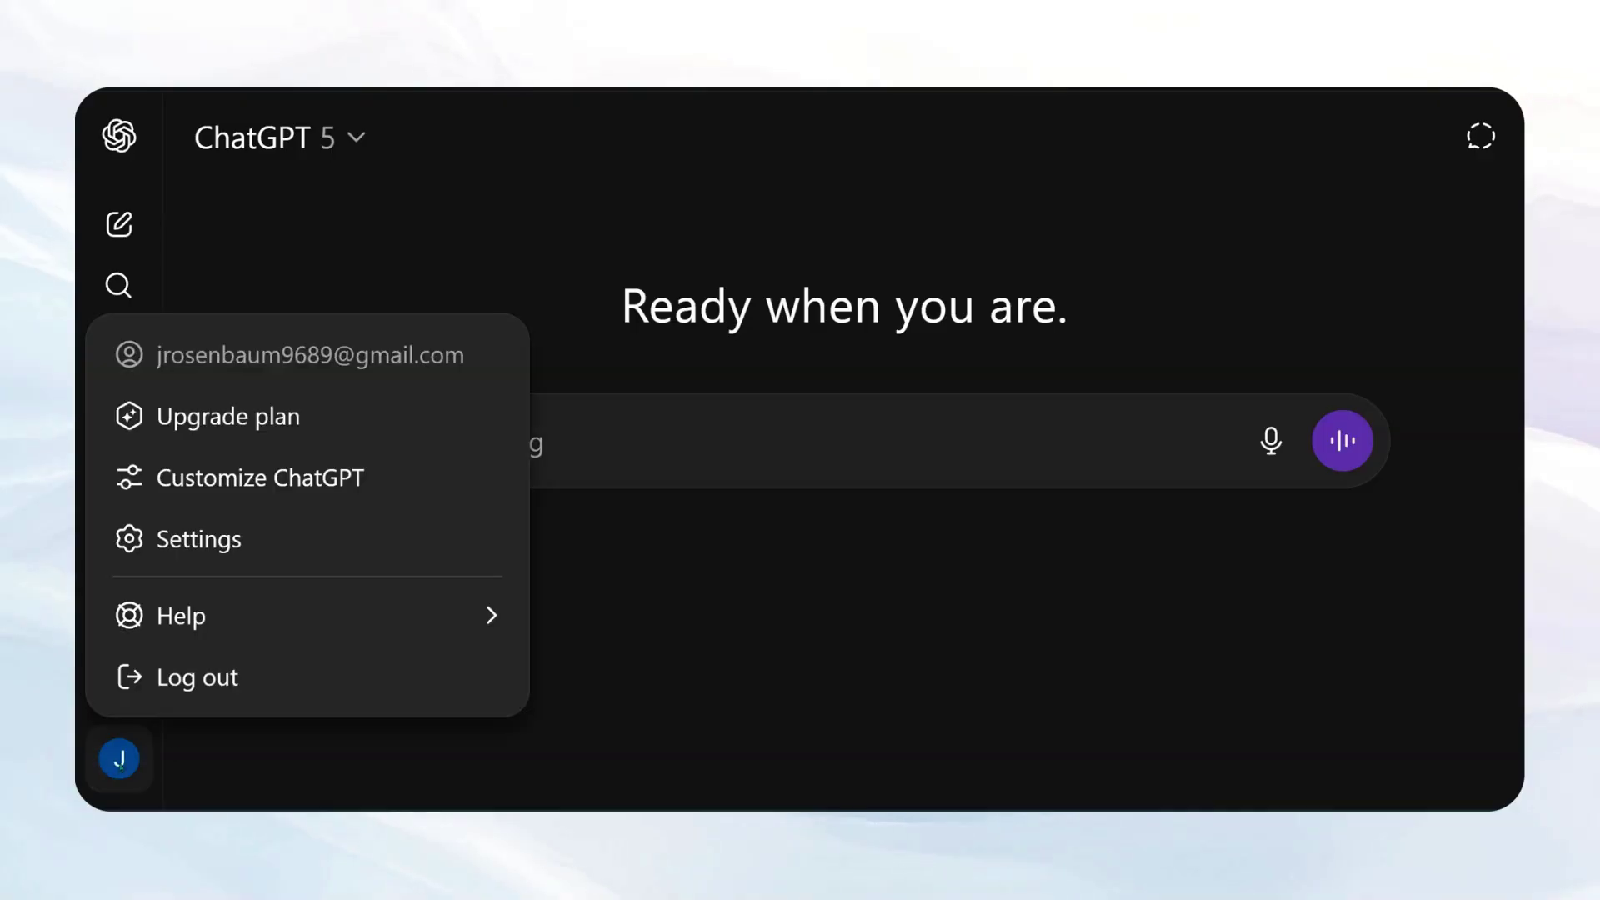
# - Go to Settings > Connectors and open the Gmail connector's detail page
pyautogui.click(193, 539)
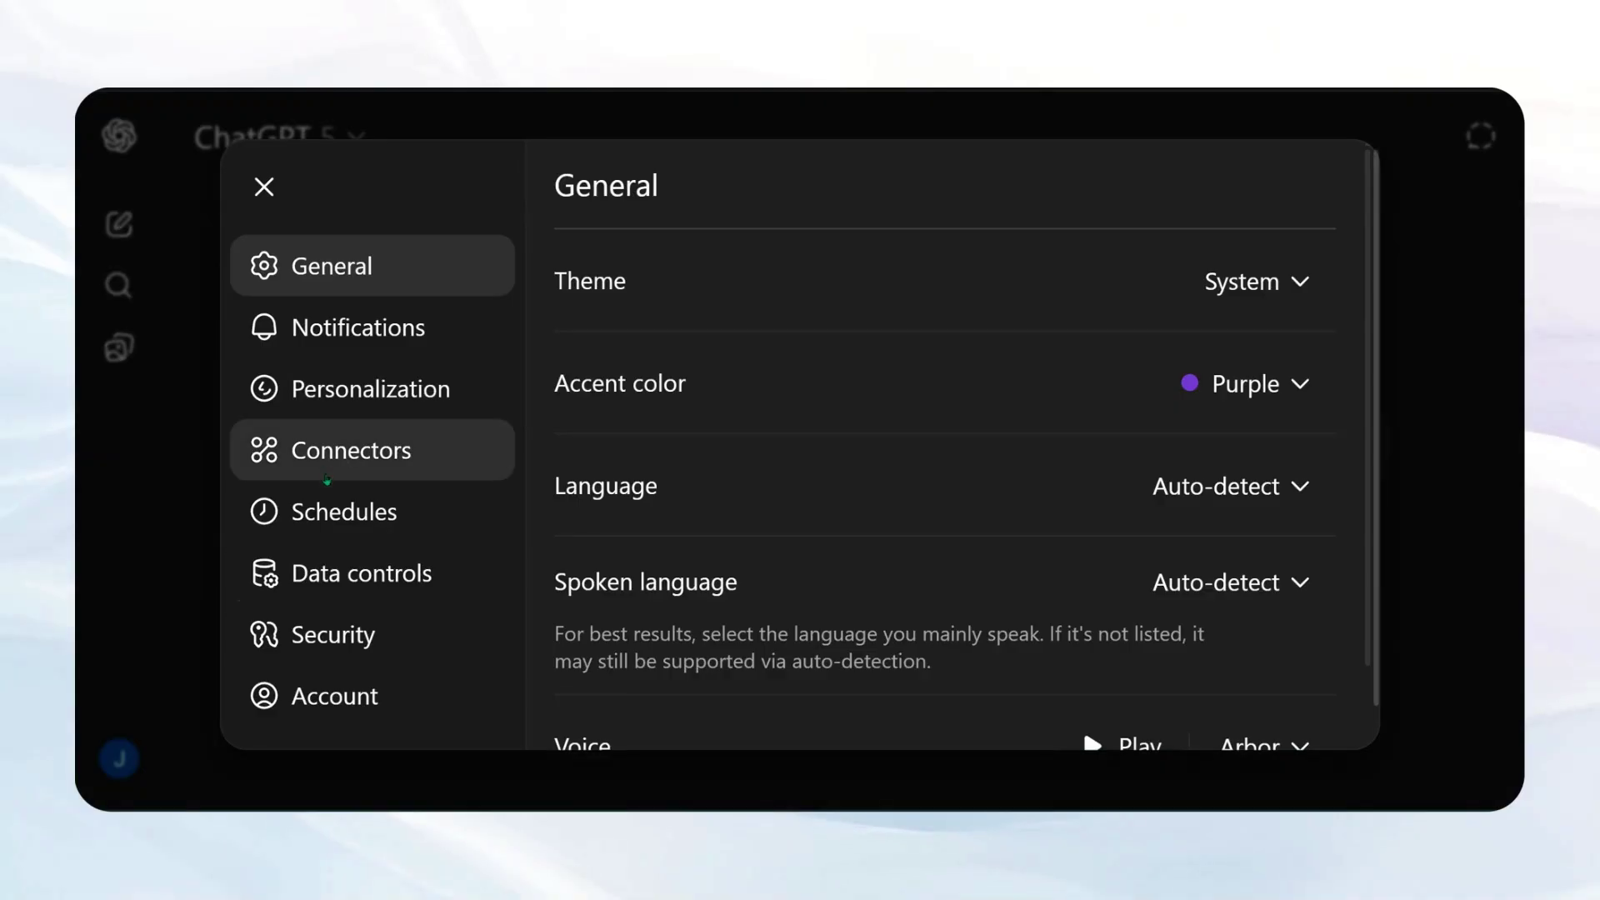
pyautogui.click(325, 477)
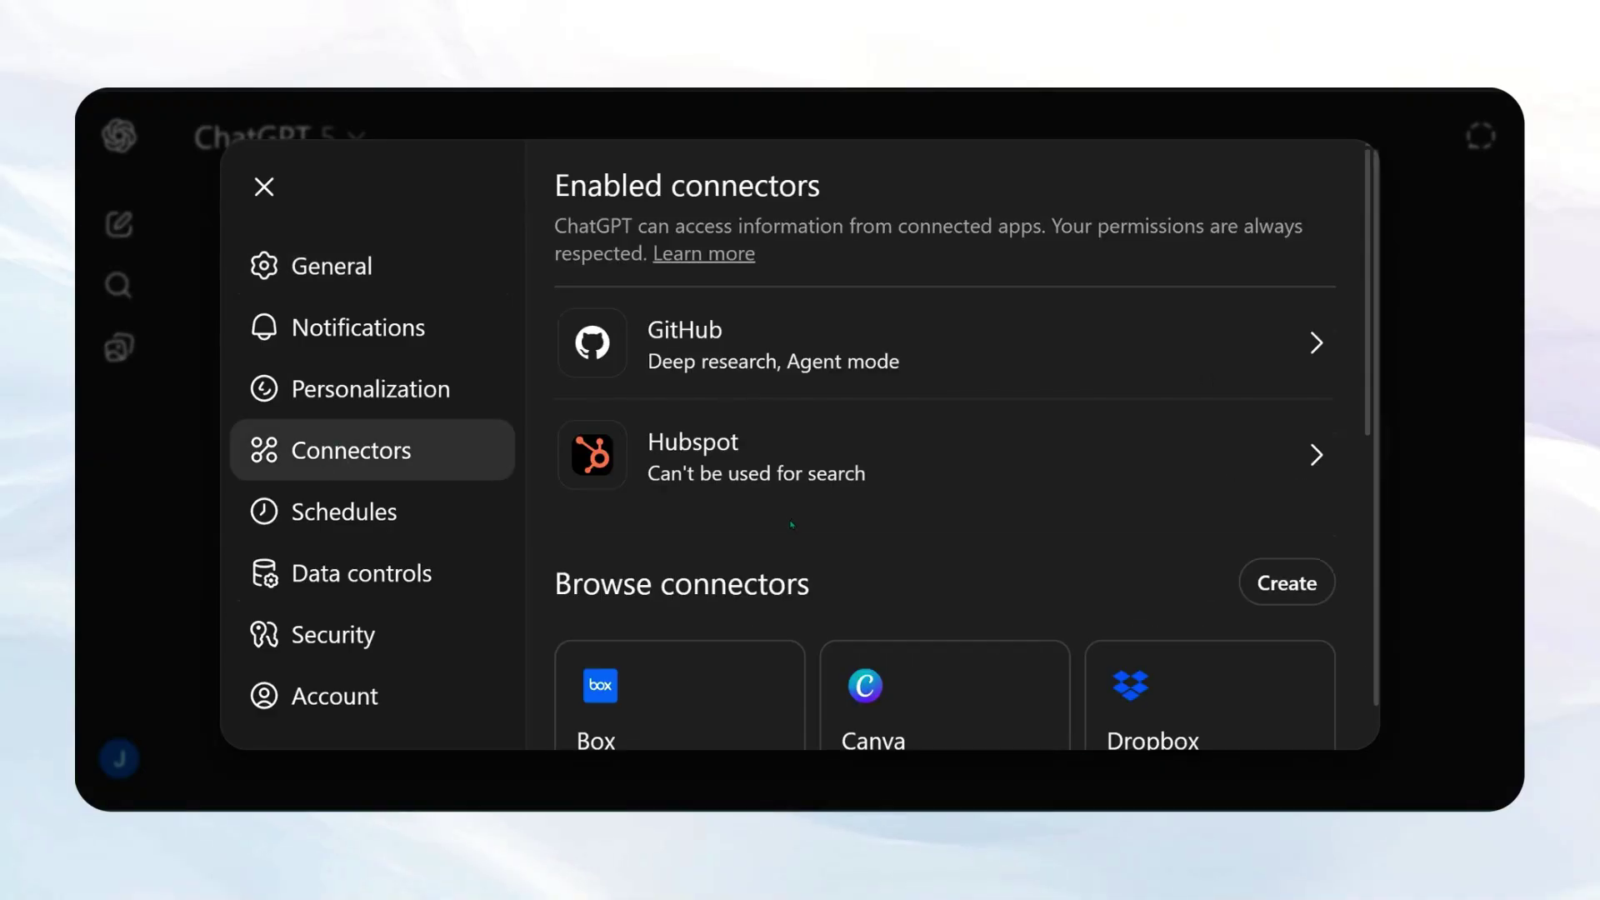
pyautogui.scroll(-3, 825, 533)
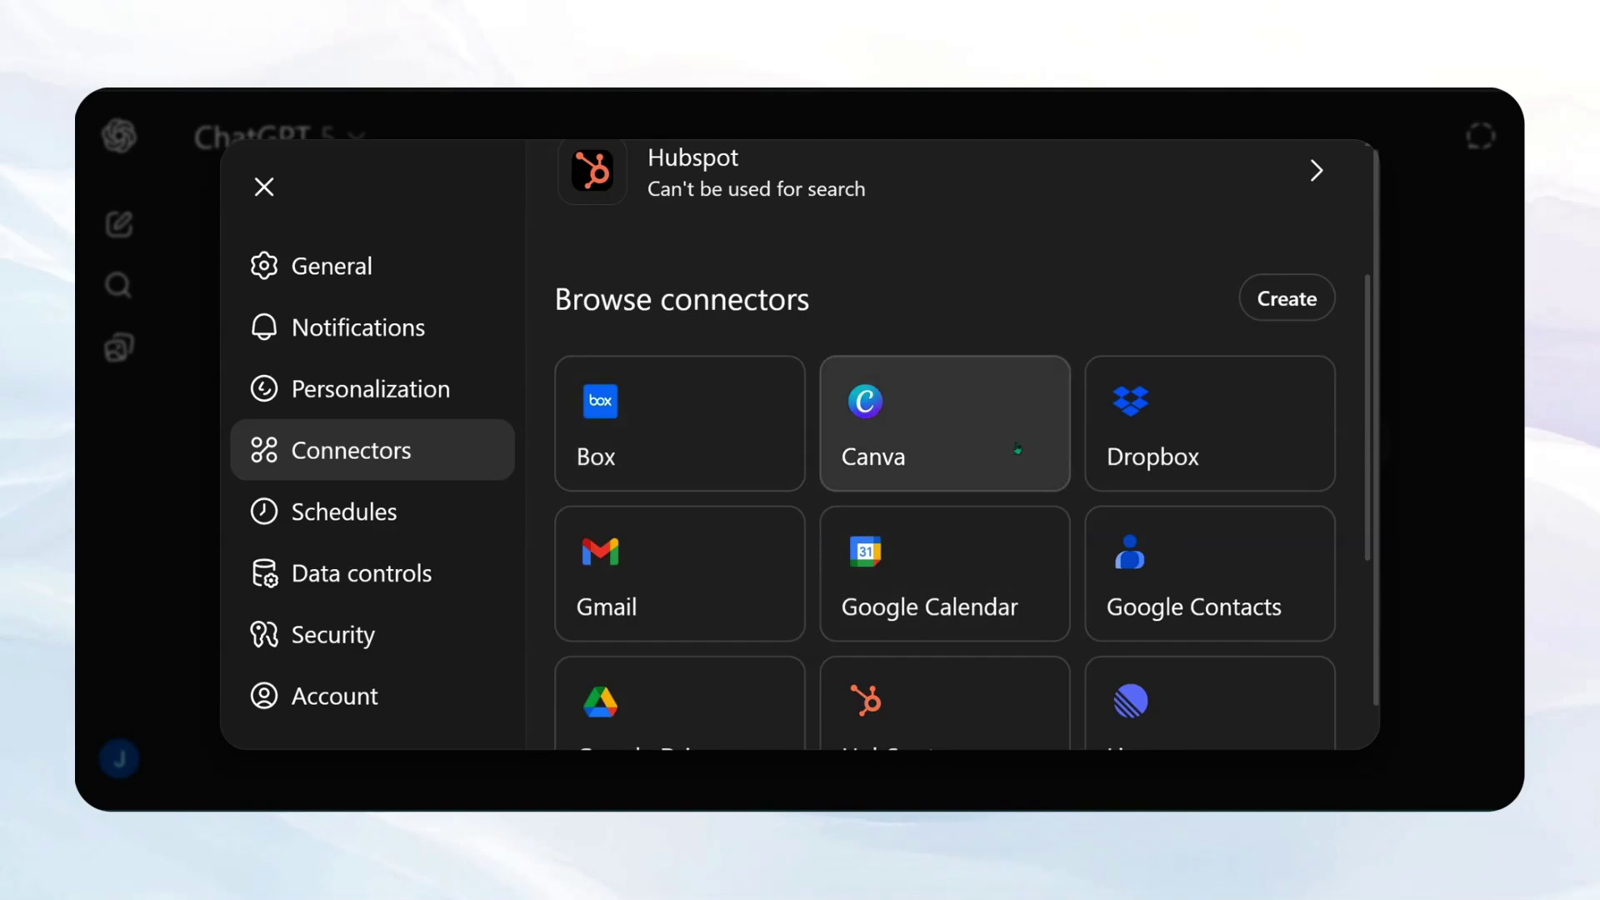
pyautogui.scroll(-3, 936, 639)
pyautogui.scroll(2, 883, 627)
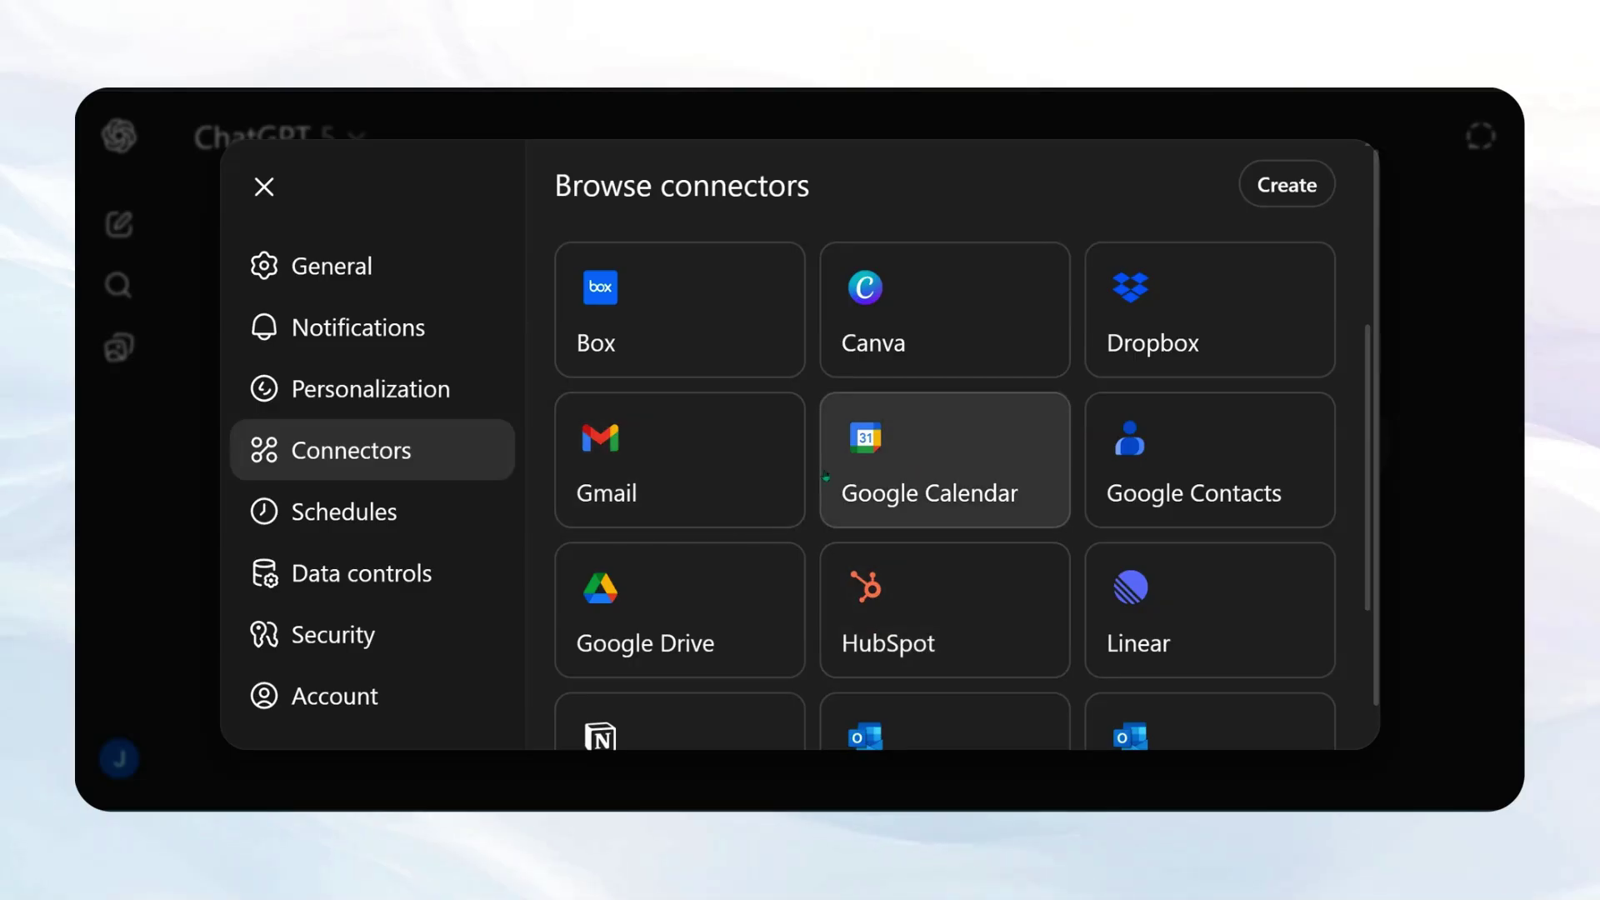
pyautogui.click(665, 460)
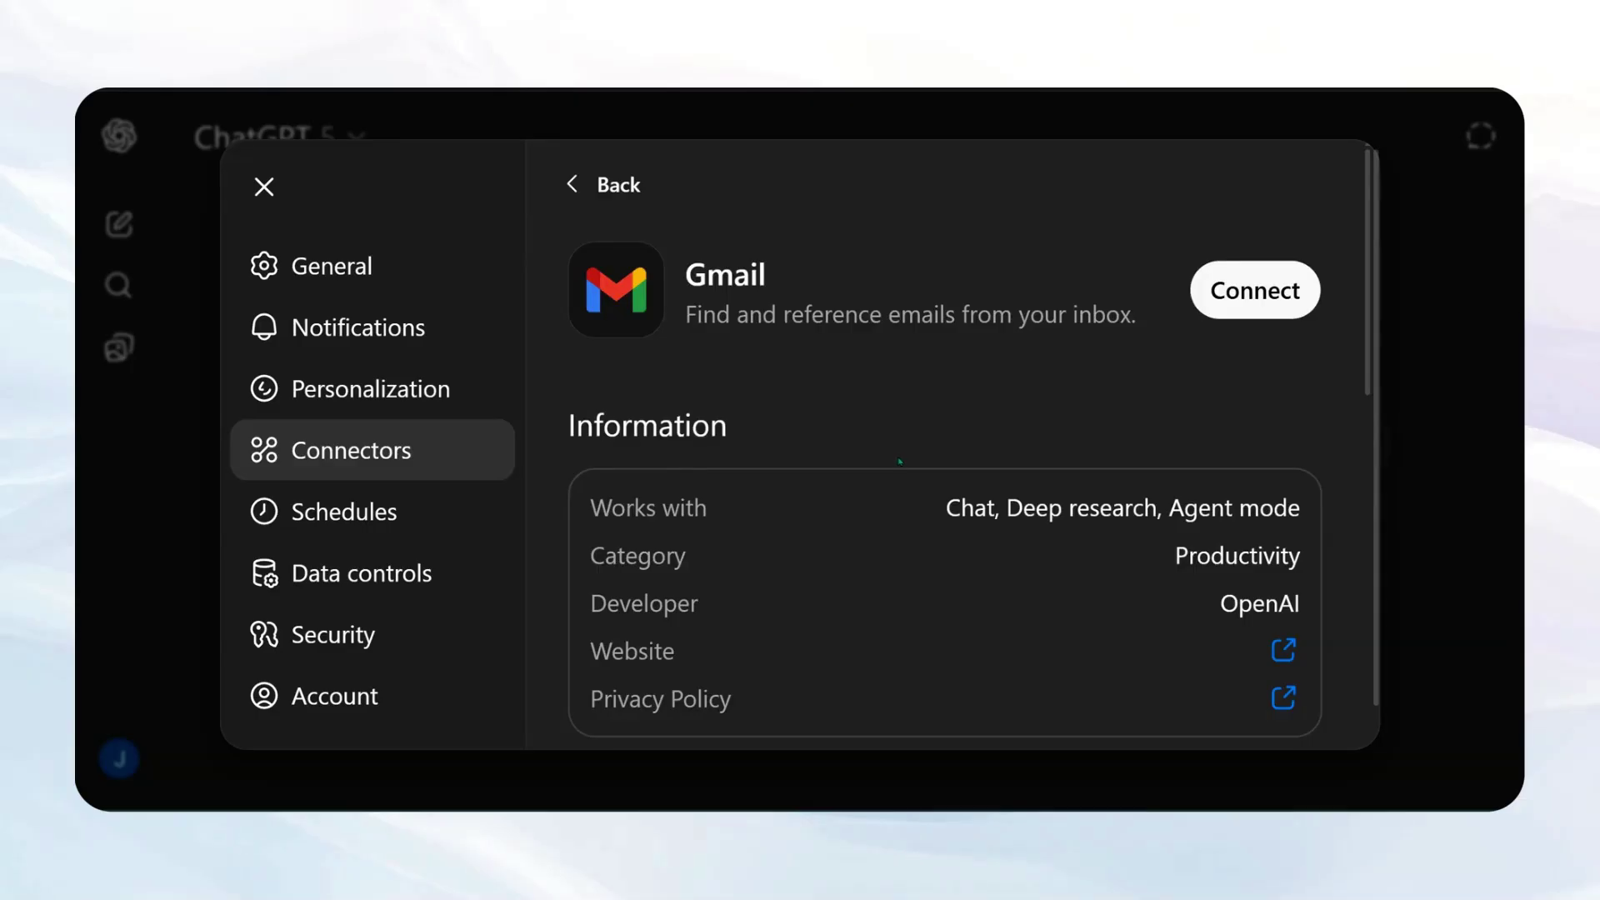
pyautogui.scroll(-10, 899, 461)
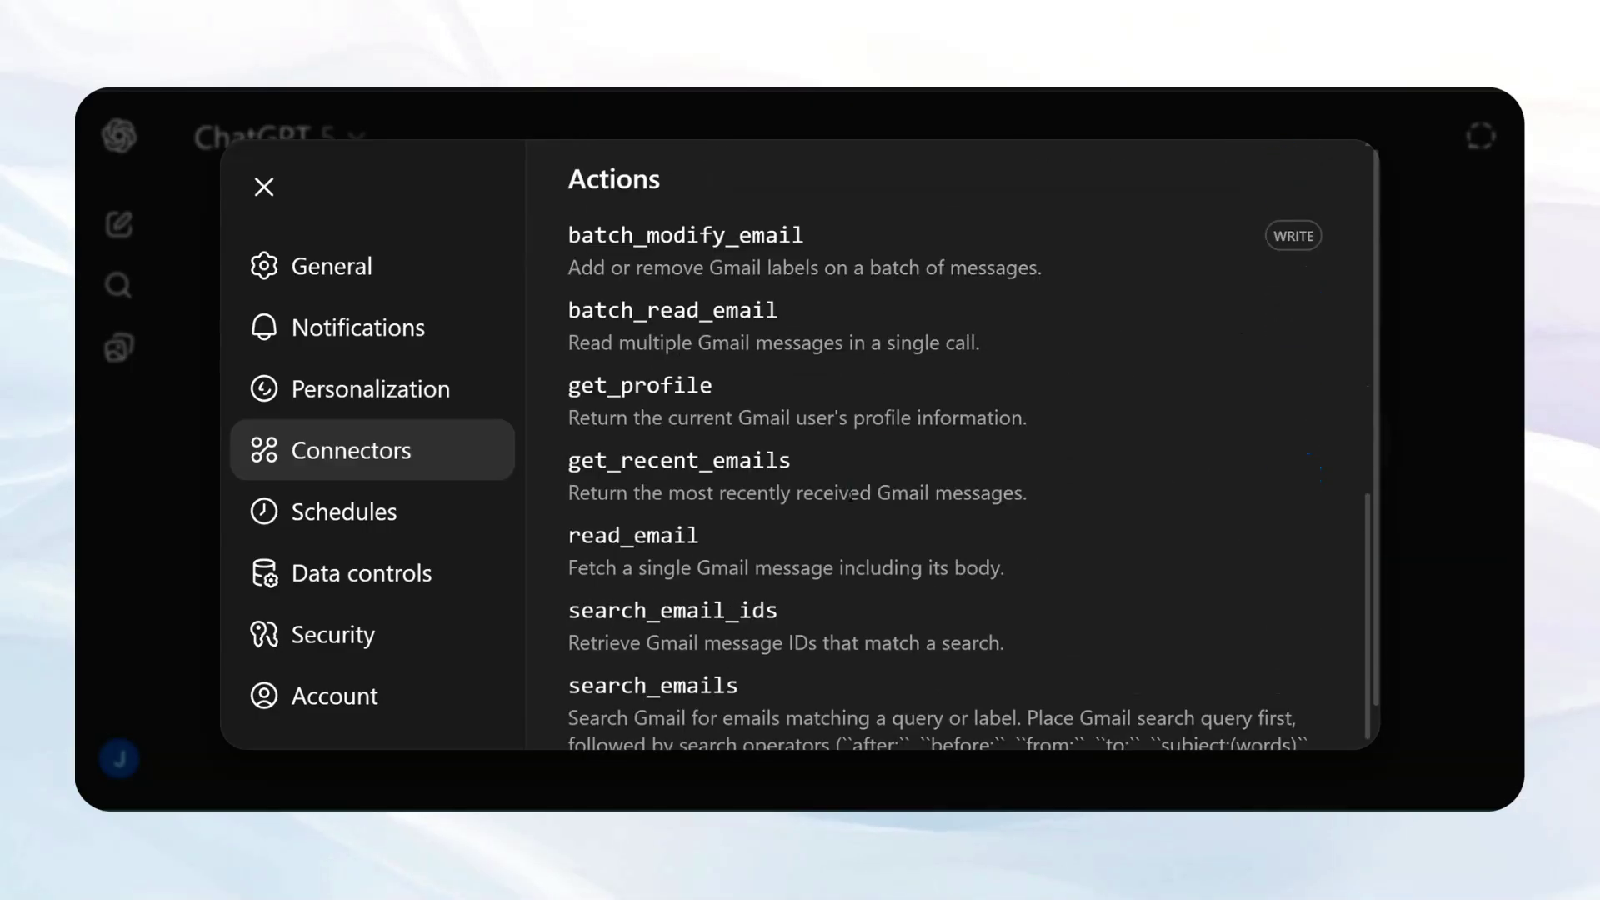
pyautogui.scroll(-3, 851, 494)
pyautogui.scroll(5, 730, 469)
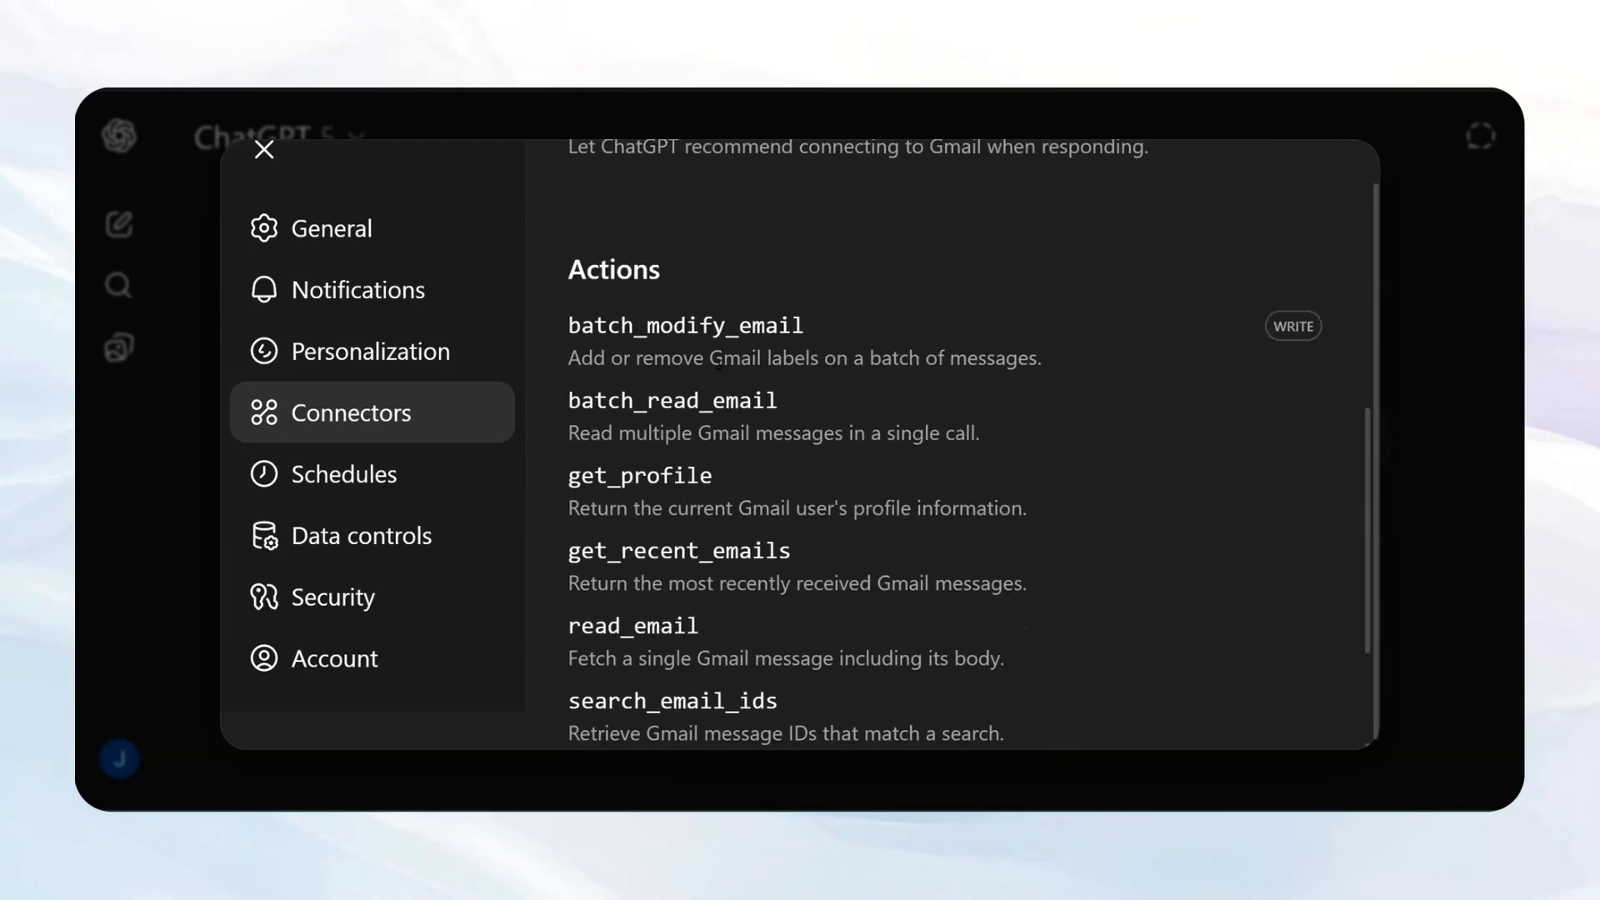
pyautogui.scroll(-5, 716, 360)
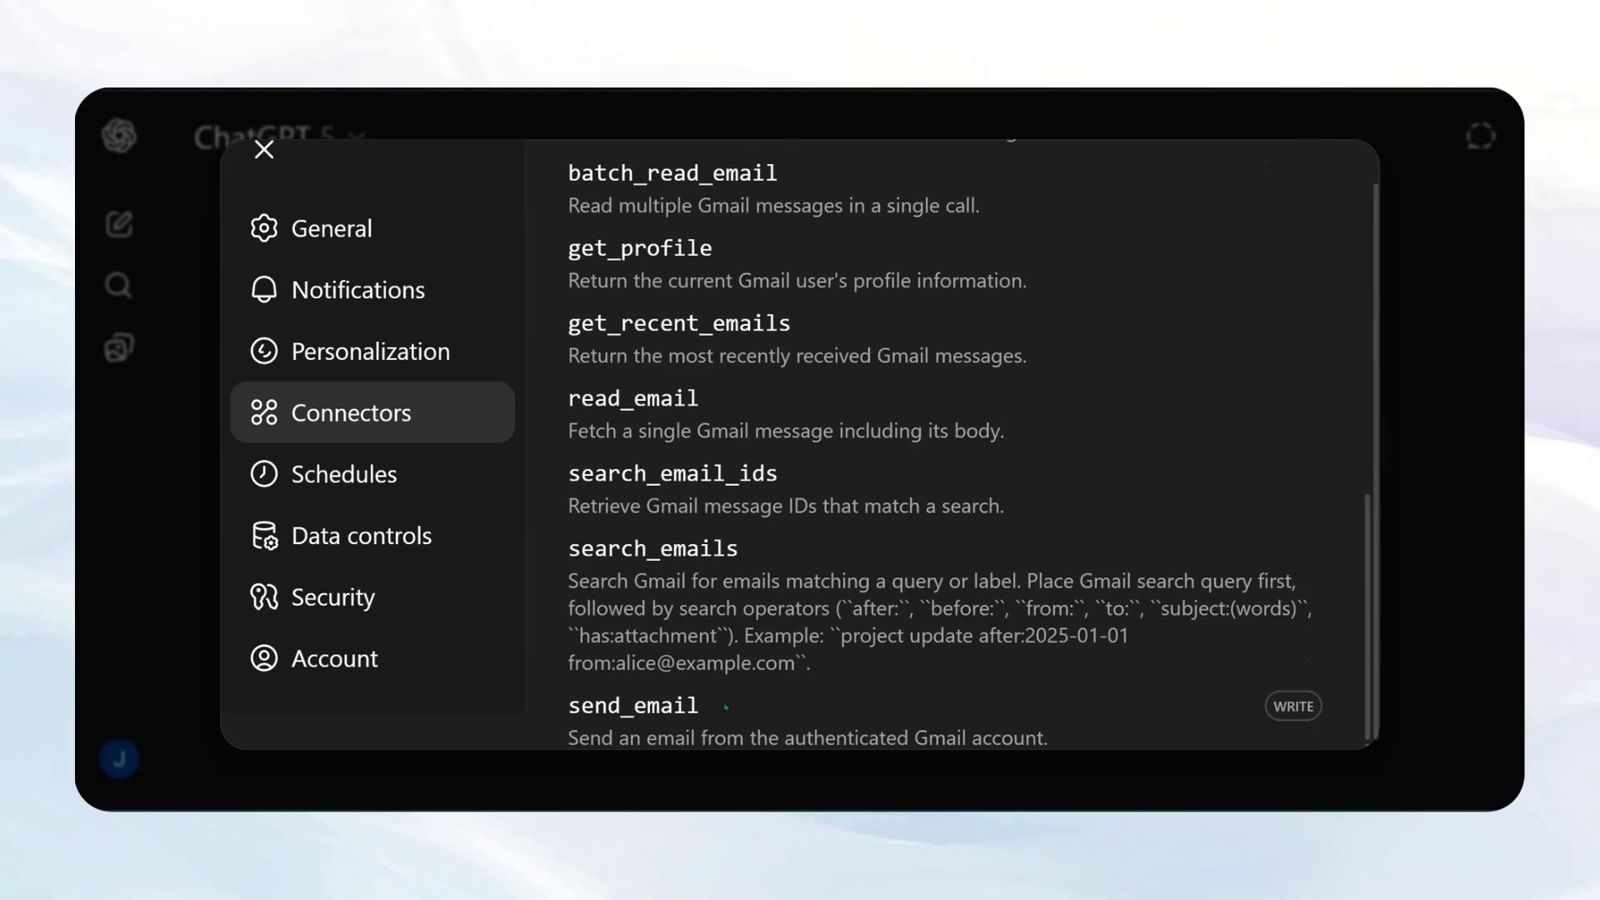
pyautogui.scroll(15, 758, 686)
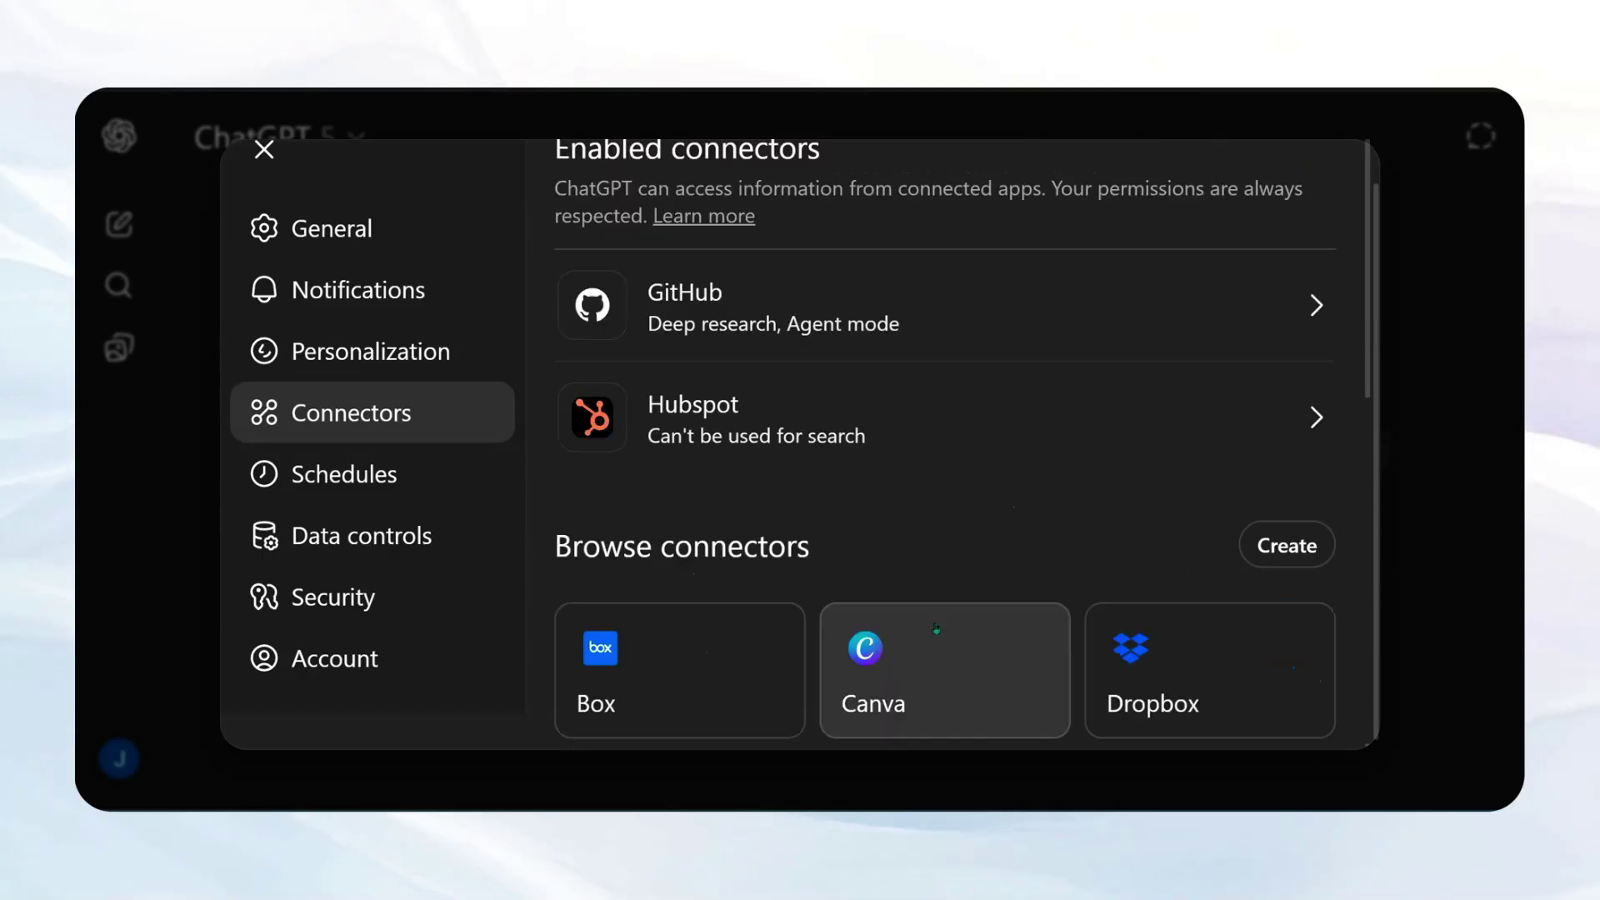
# - Scroll the Connectors list down to Advanced settings at the bottom
pyautogui.scroll(-10, 937, 631)
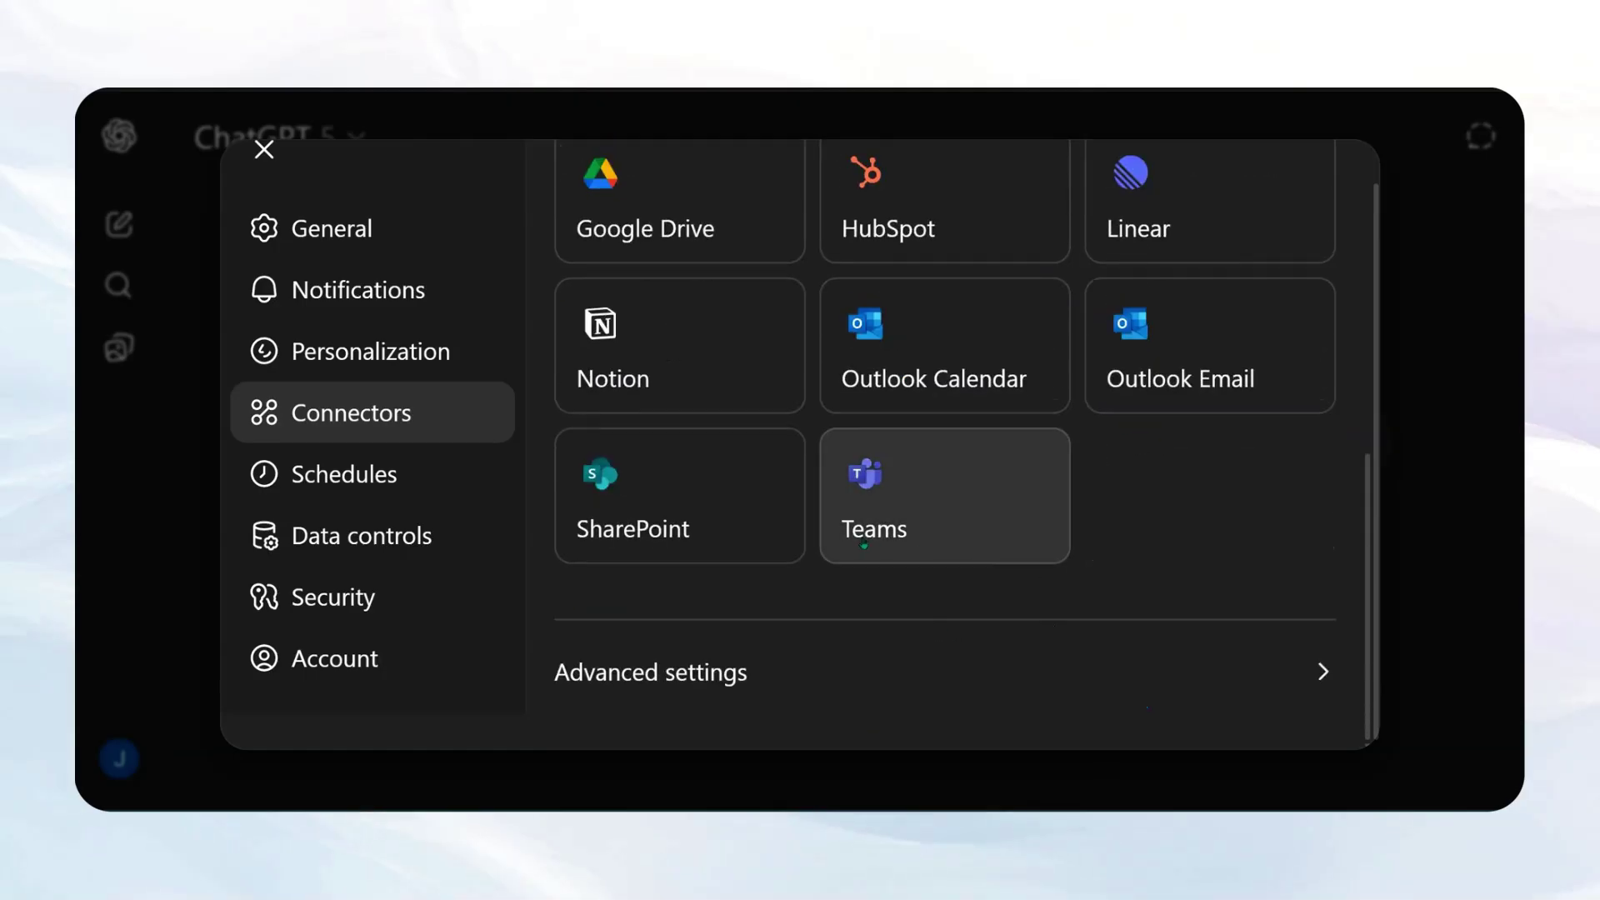
pyautogui.scroll(3, 1033, 567)
pyautogui.scroll(5, 1129, 685)
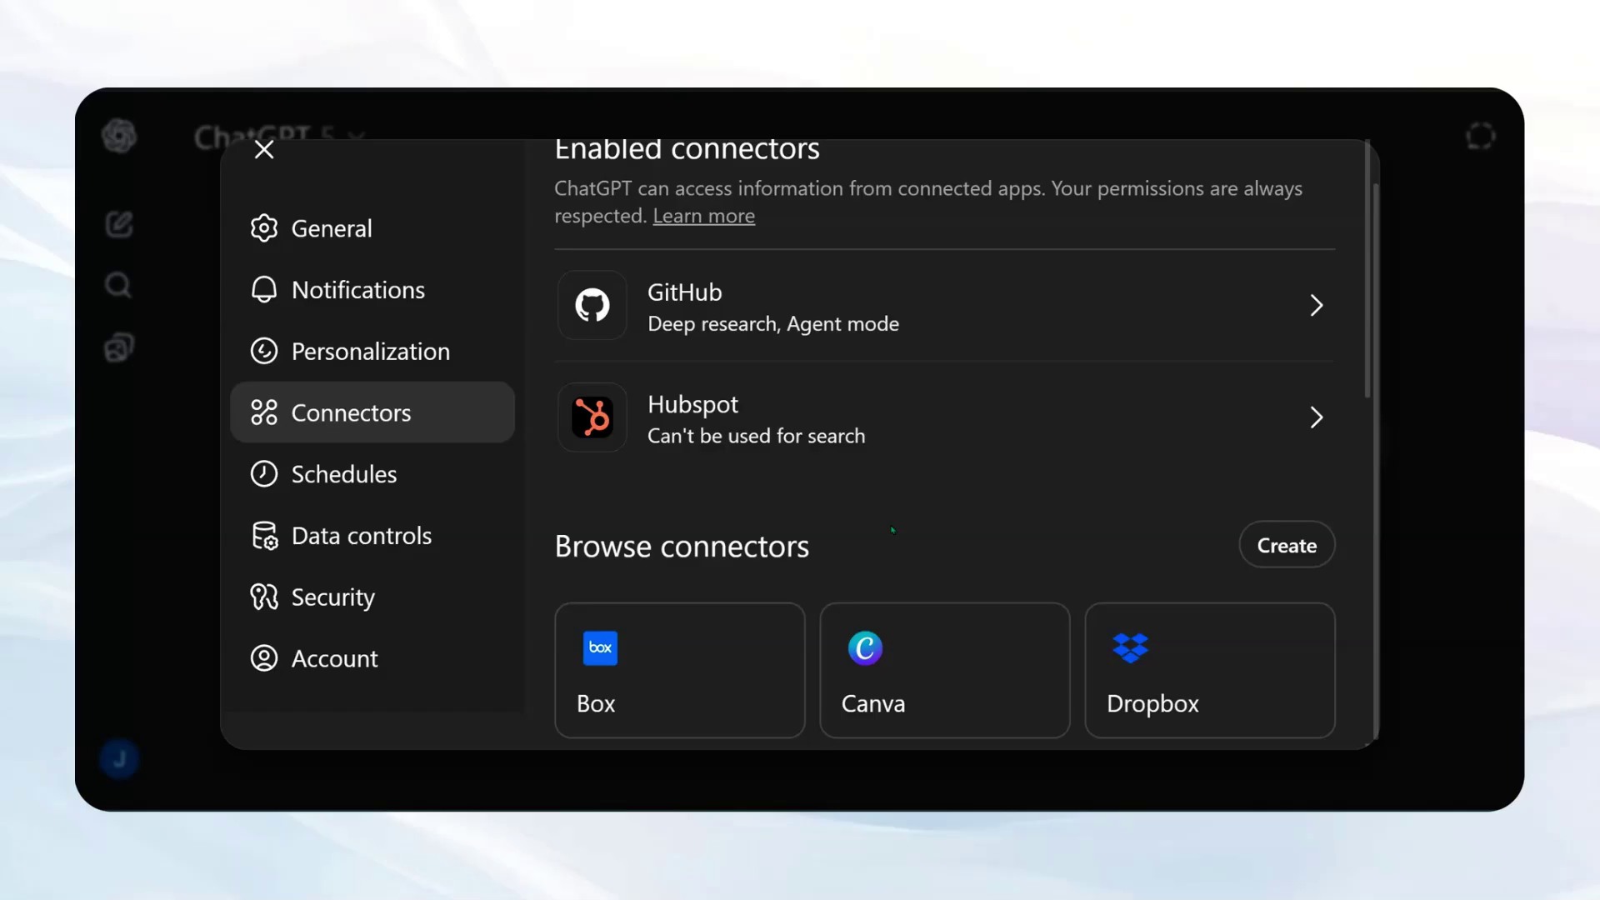
pyautogui.scroll(-9, 892, 529)
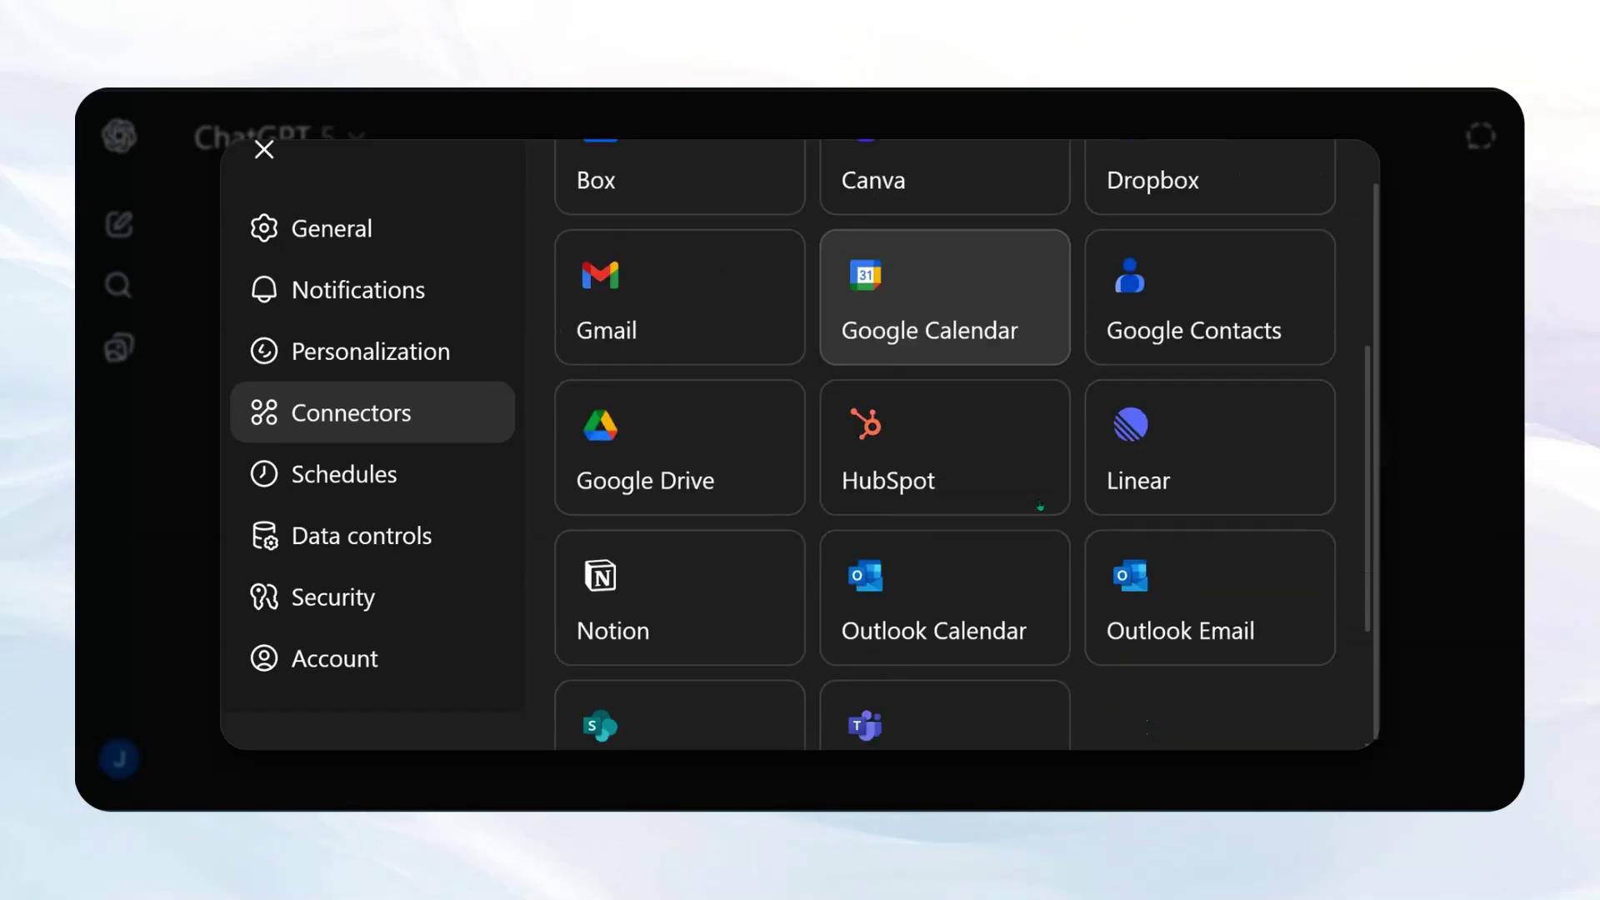
pyautogui.scroll(7, 991, 563)
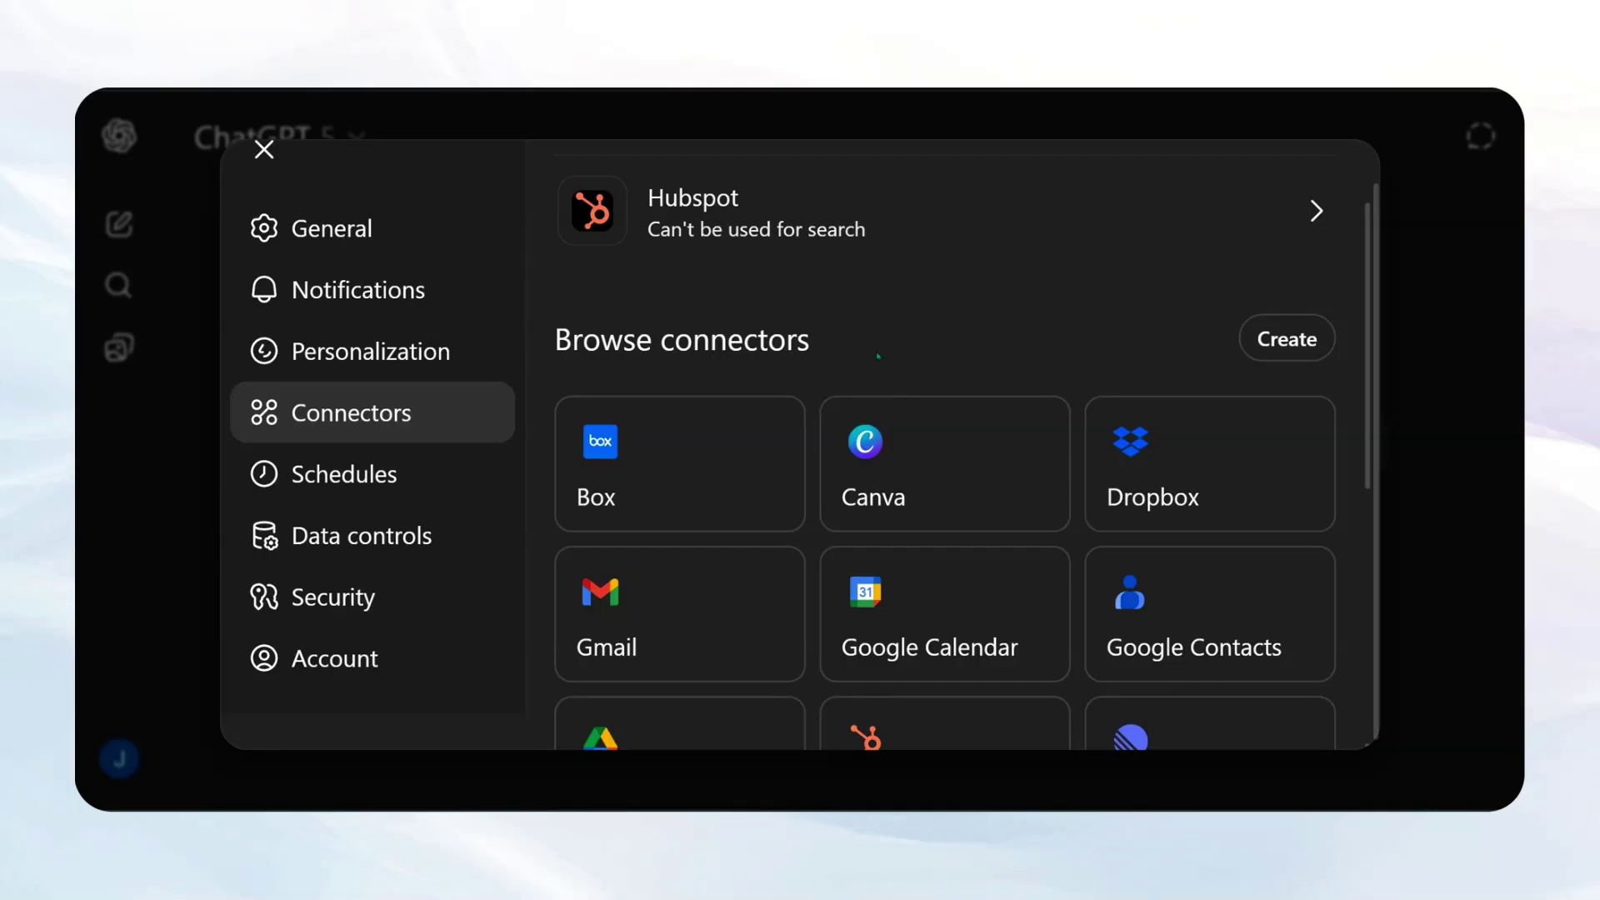
pyautogui.scroll(-7, 915, 332)
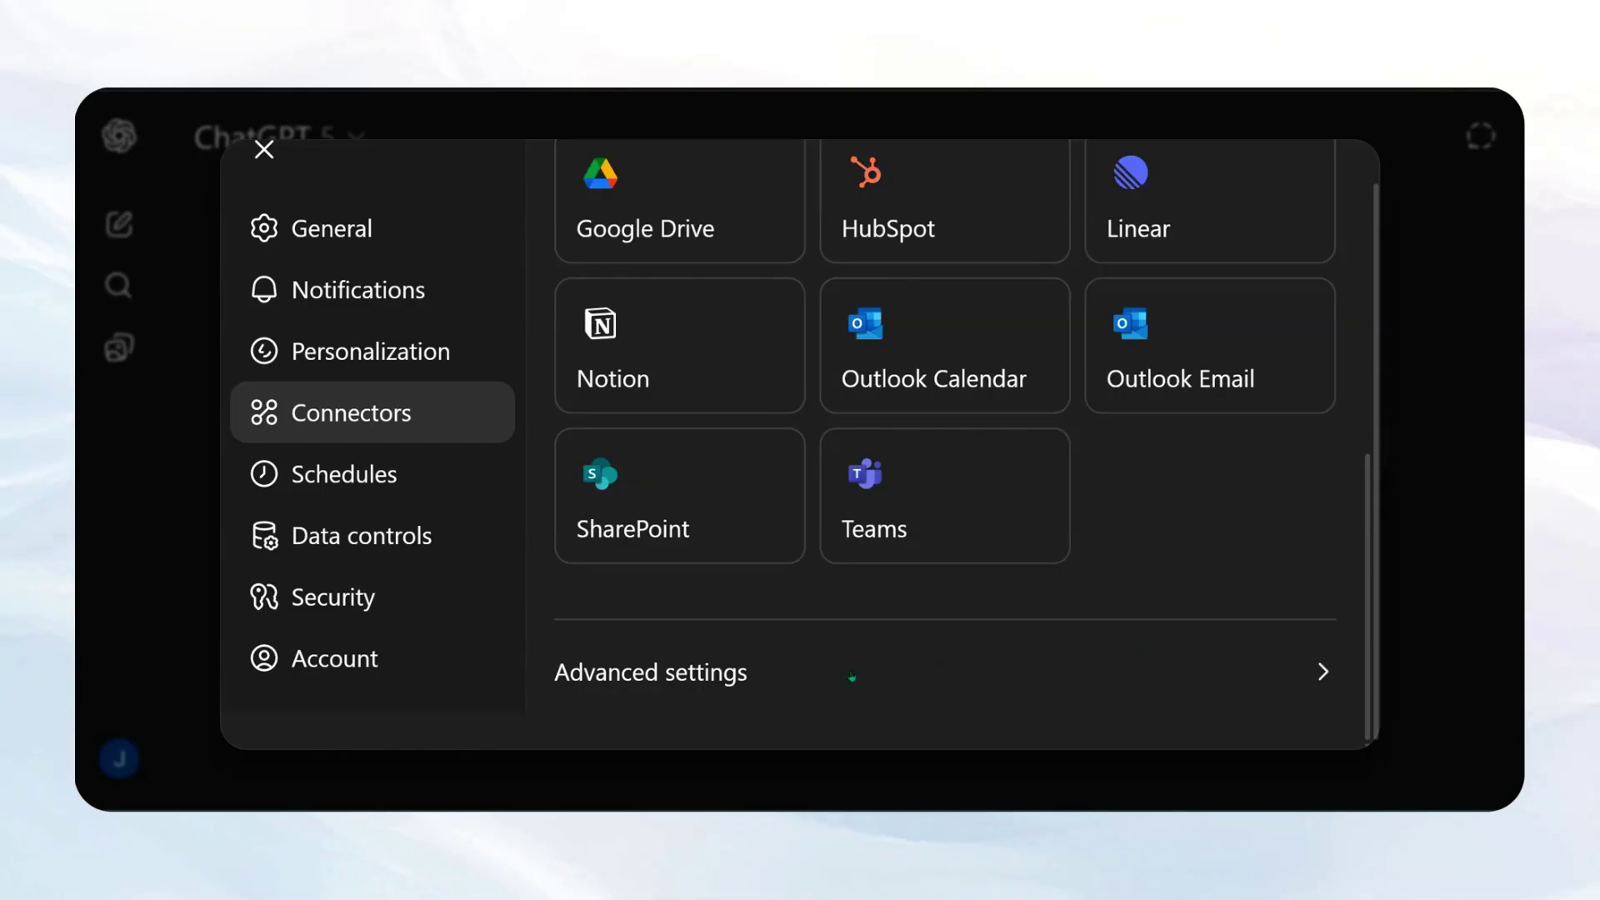
pyautogui.scroll(5, 771, 601)
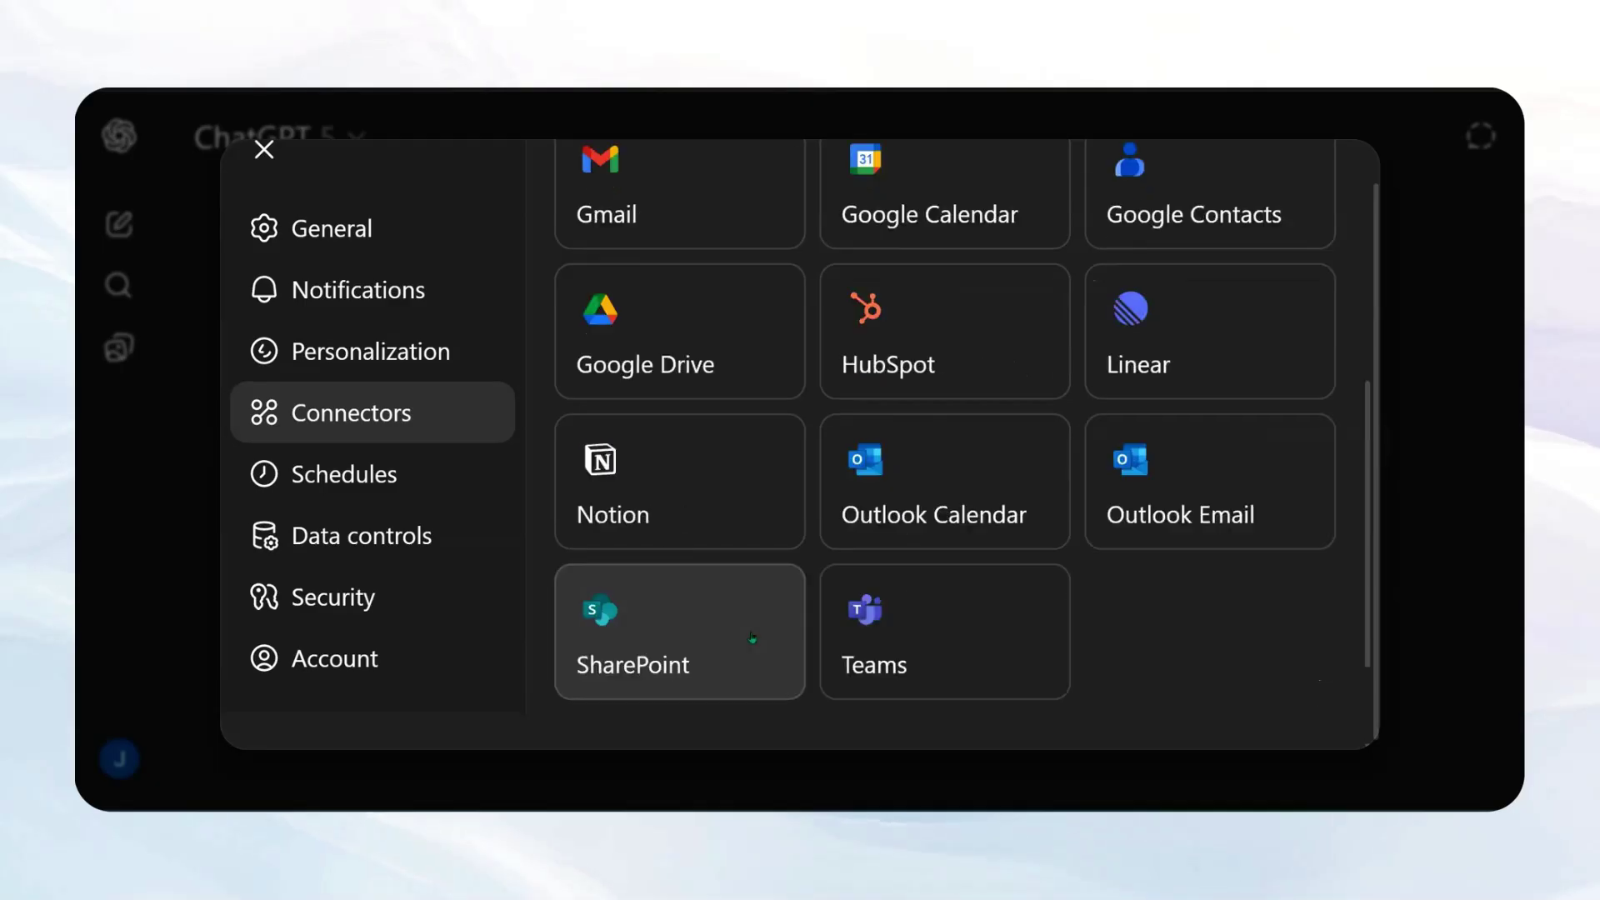
pyautogui.scroll(-3, 820, 579)
pyautogui.scroll(-3, 820, 579)
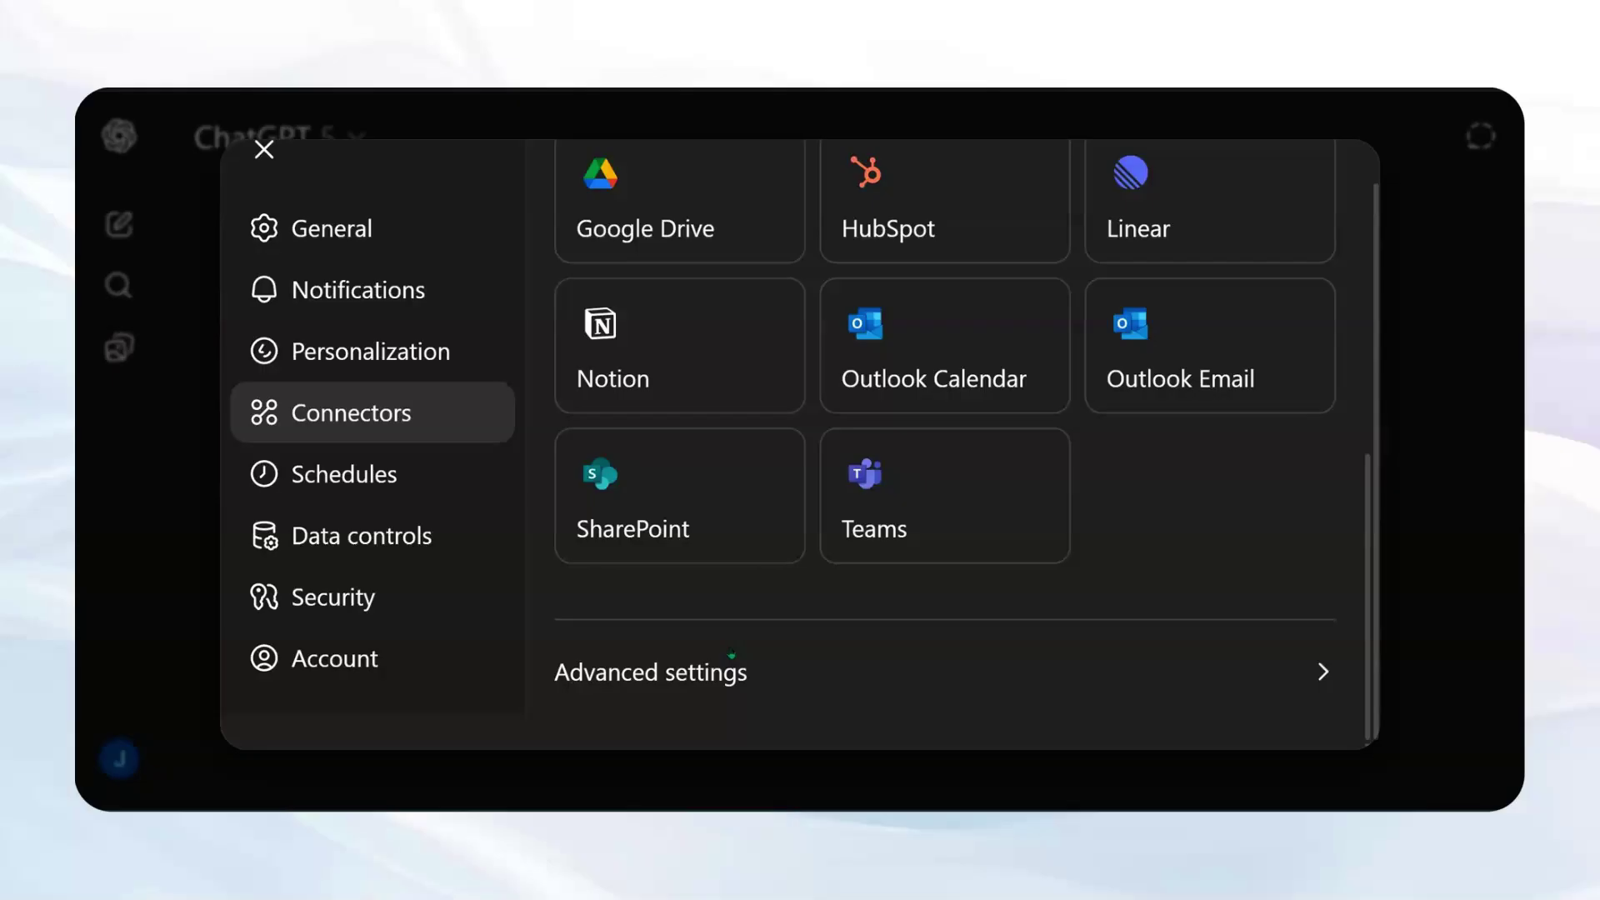
pyautogui.click(667, 671)
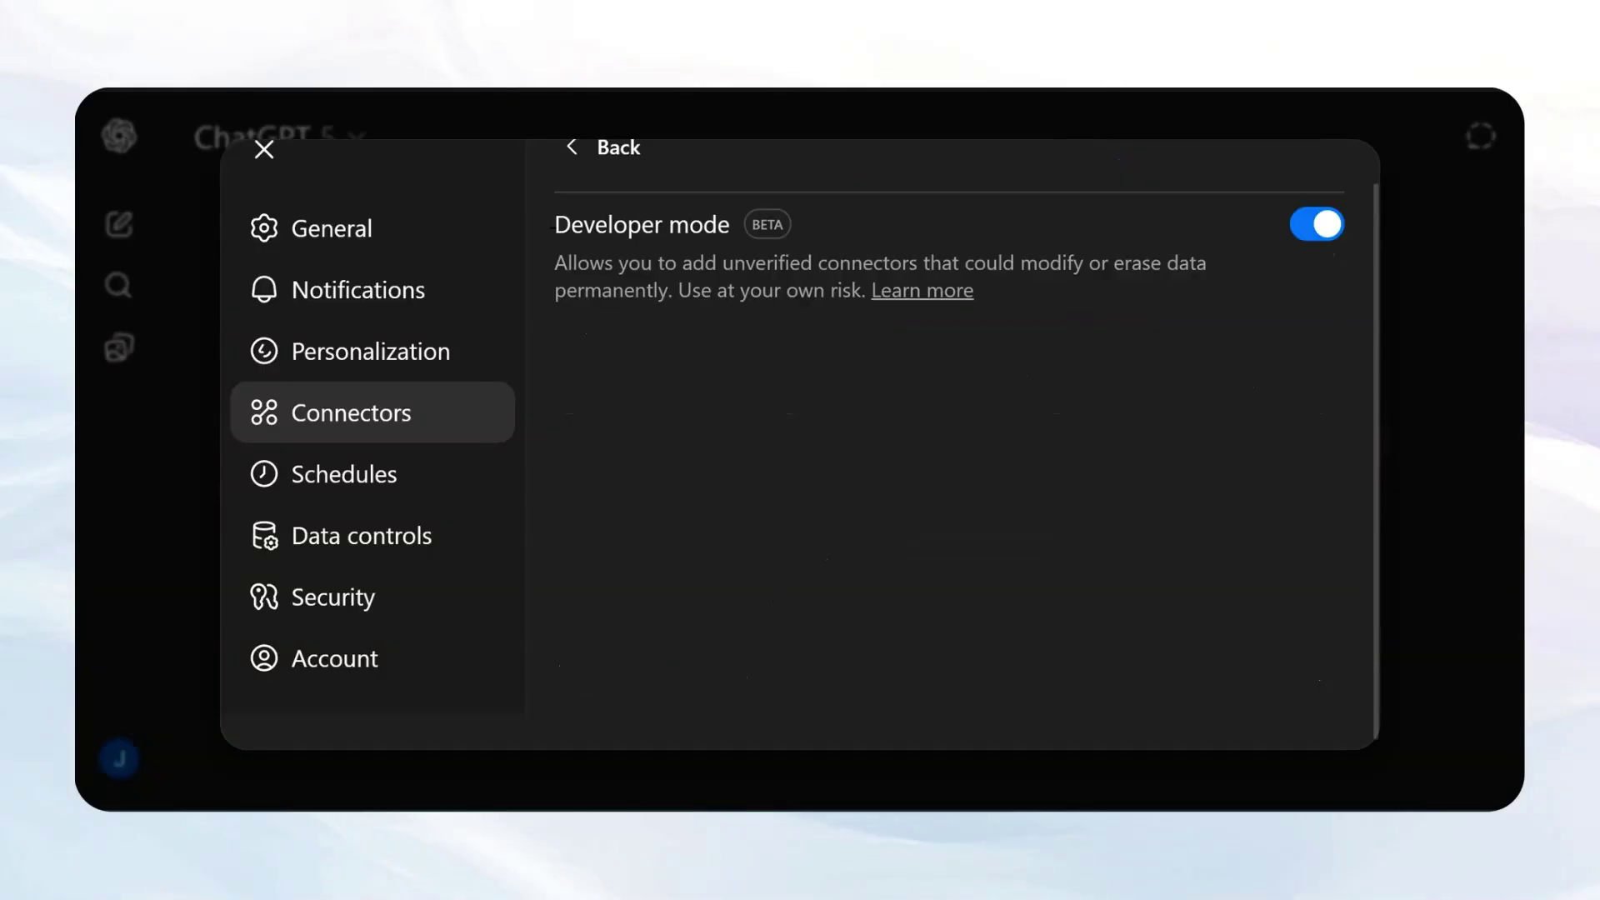
pyautogui.scroll(1, 534, 295)
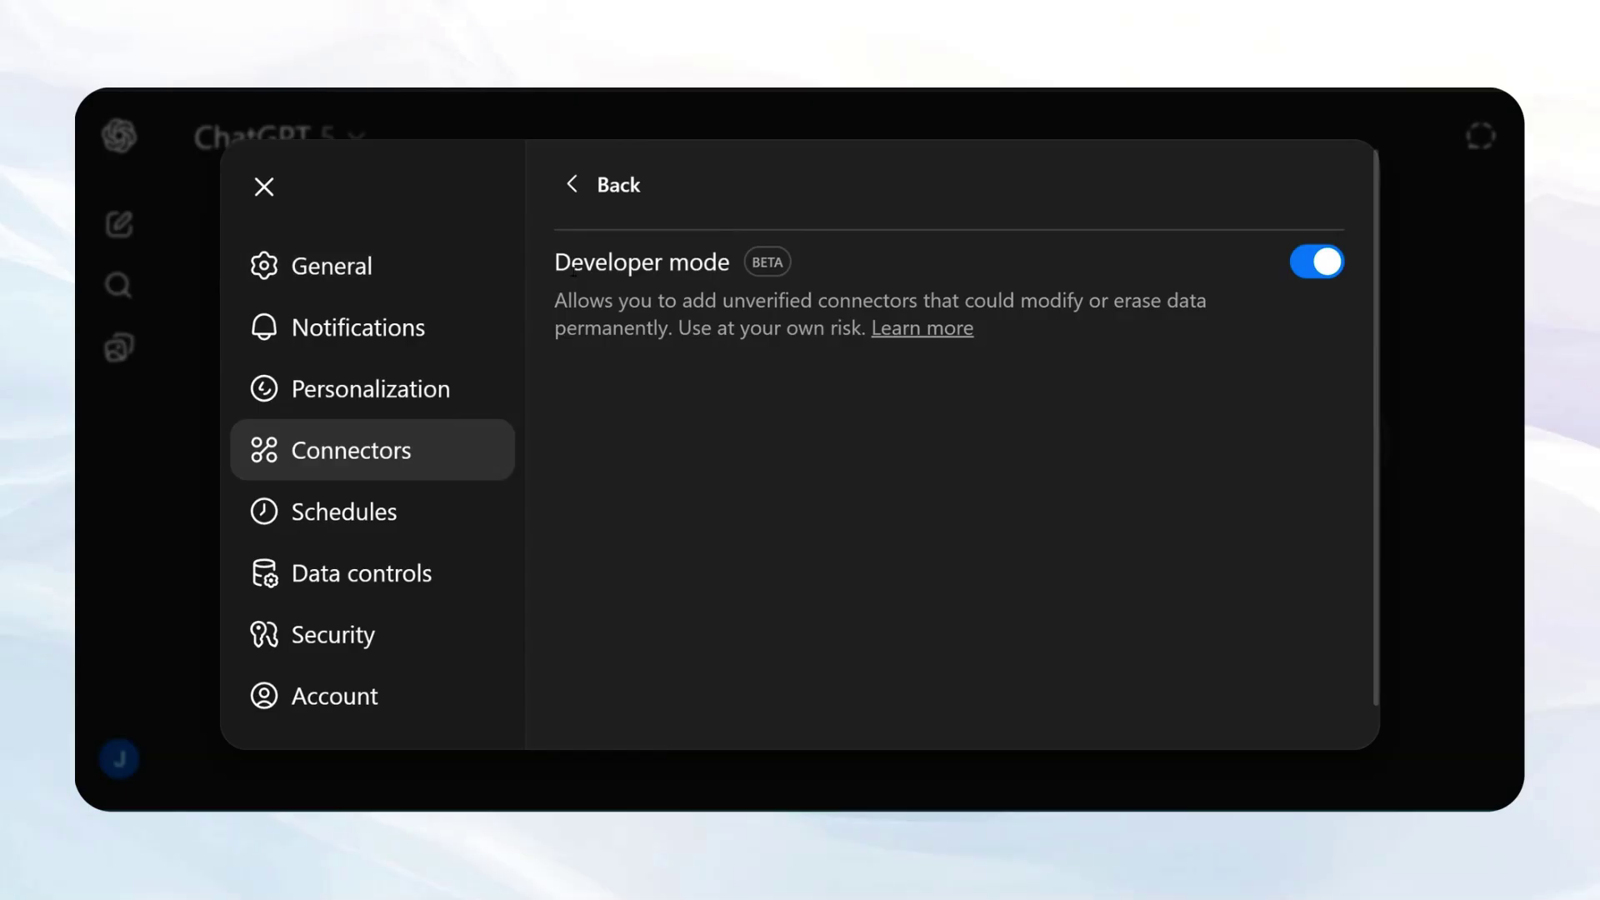
pyautogui.moveTo(573, 268); pyautogui.dragTo(737, 265)
pyautogui.click(736, 265)
pyautogui.click(606, 184)
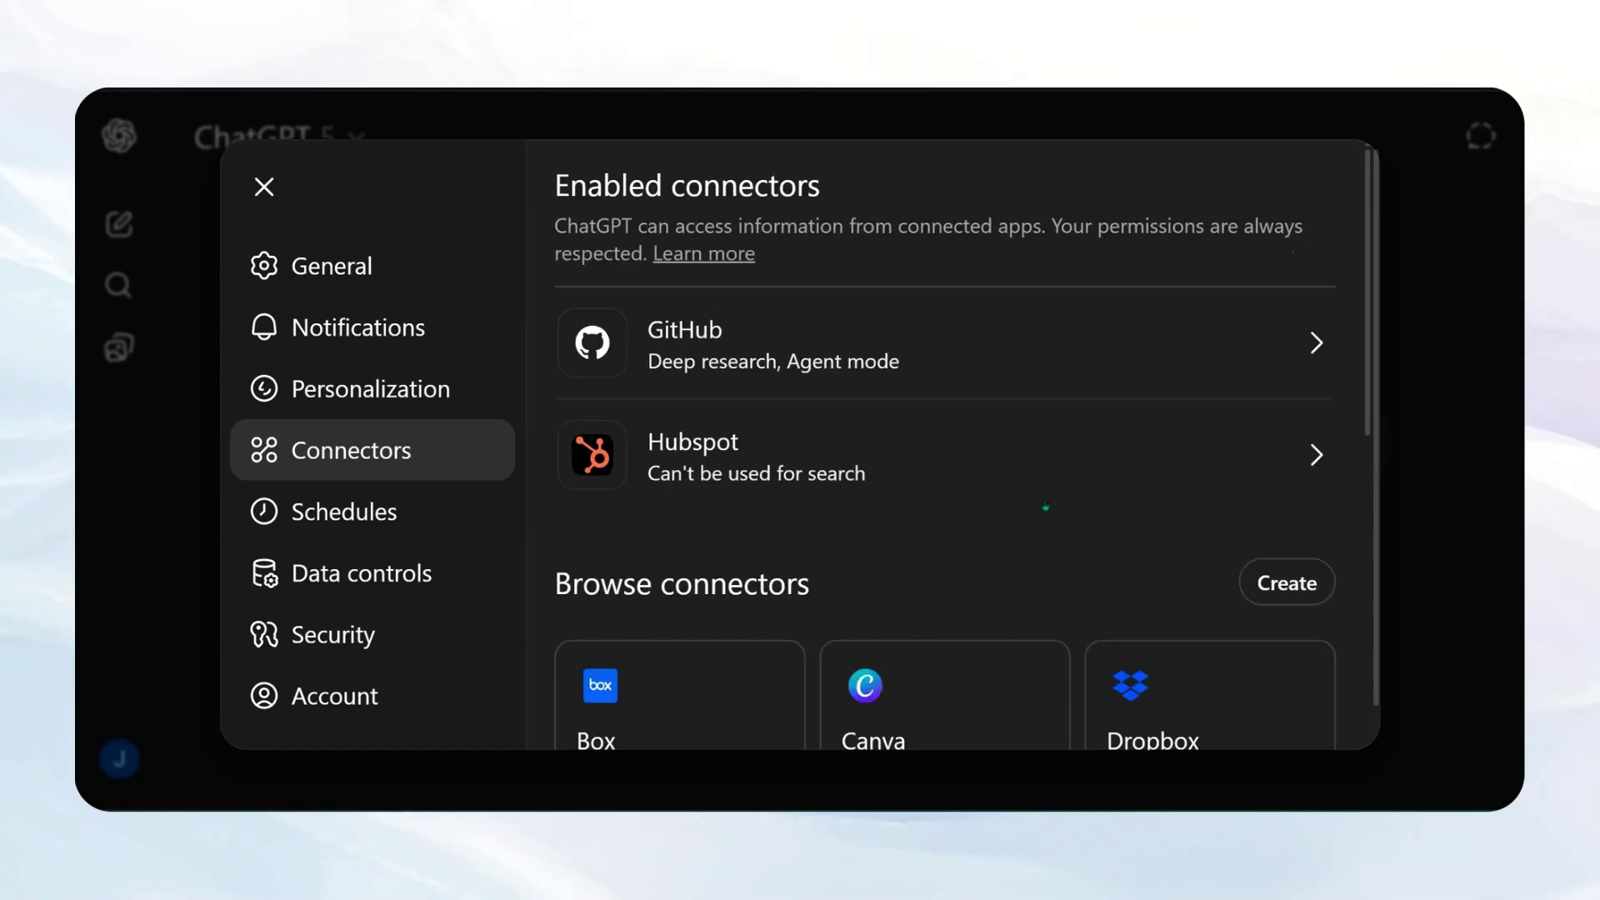
pyautogui.click(1273, 586)
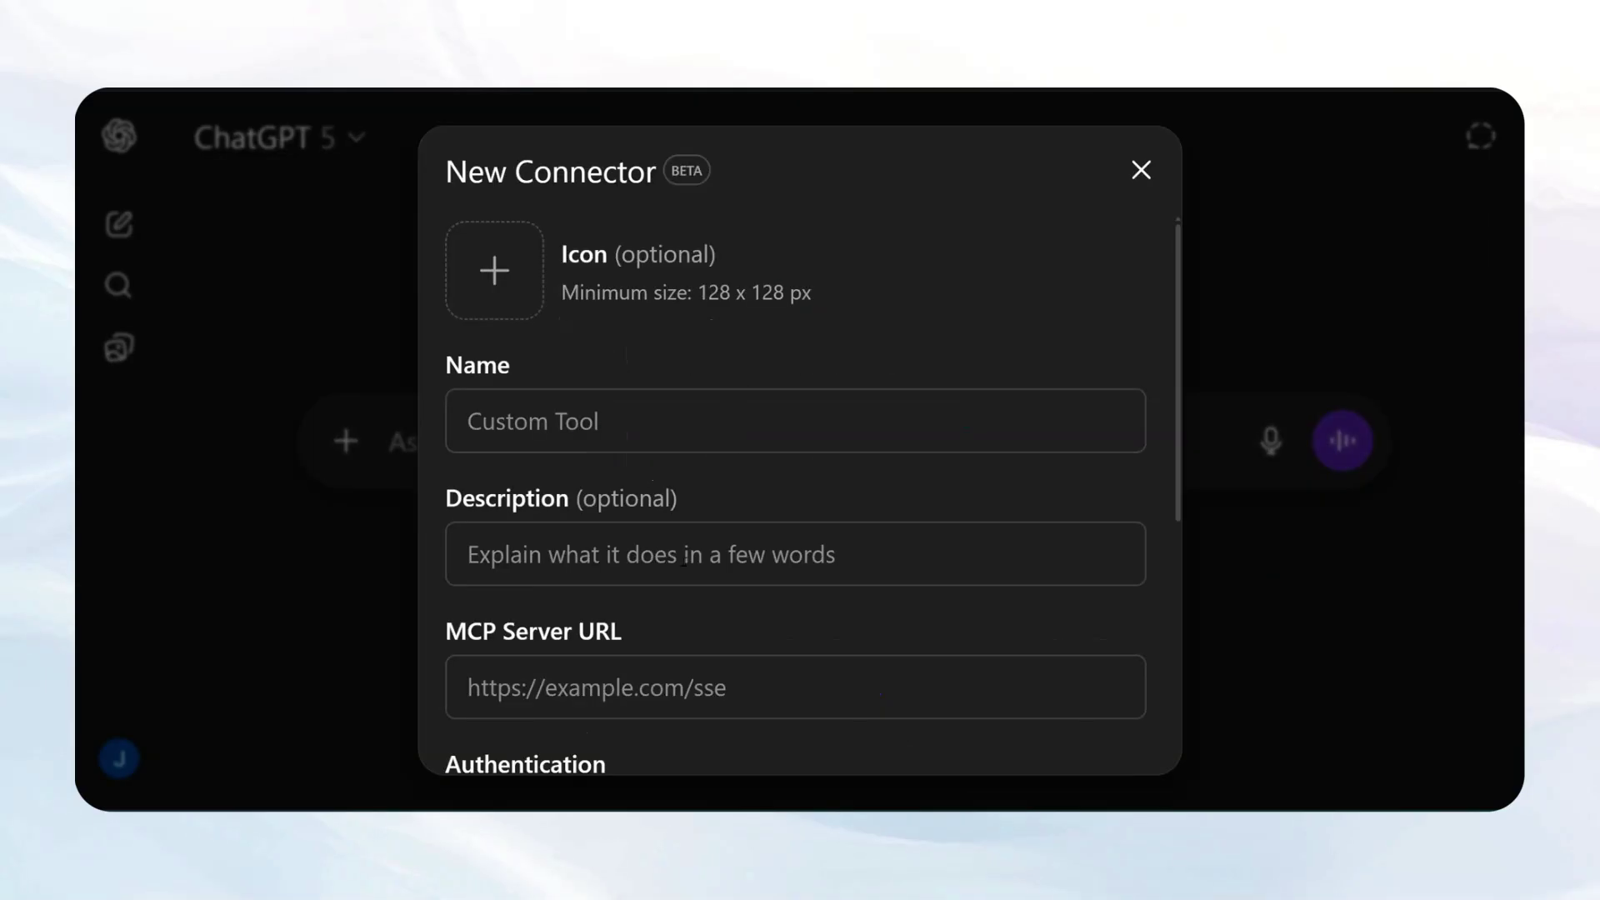
# - Set the new connector's icon to the Google Docs image
pyautogui.scroll(-5, 684, 563)
pyautogui.scroll(5, 750, 564)
pyautogui.scroll(-5, 768, 563)
pyautogui.scroll(5, 750, 500)
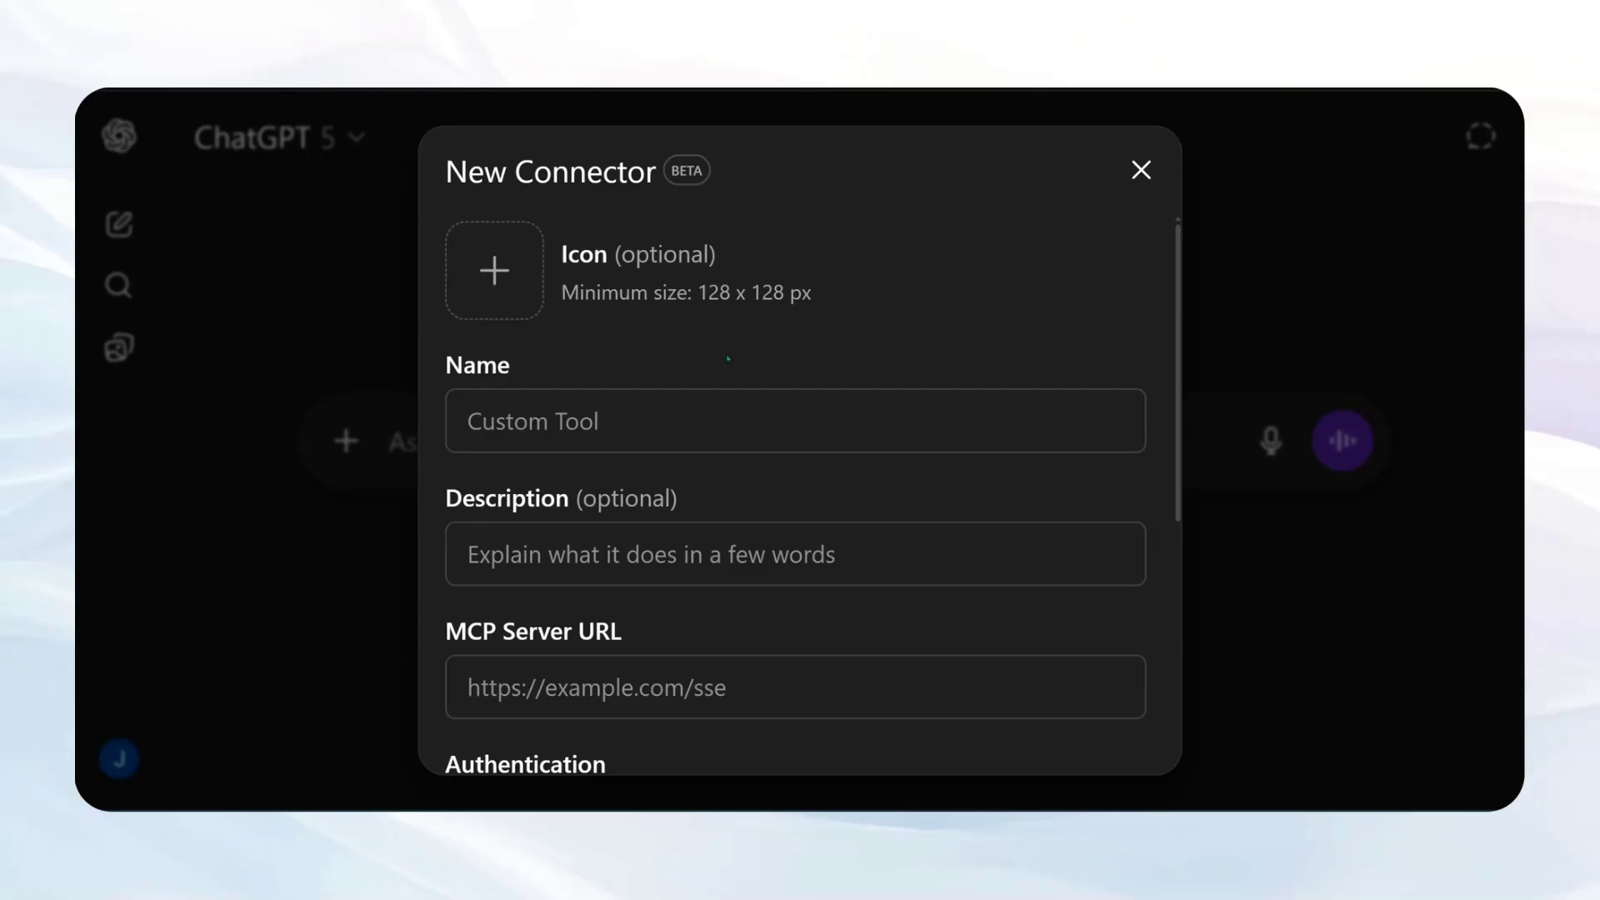
pyautogui.click(494, 271)
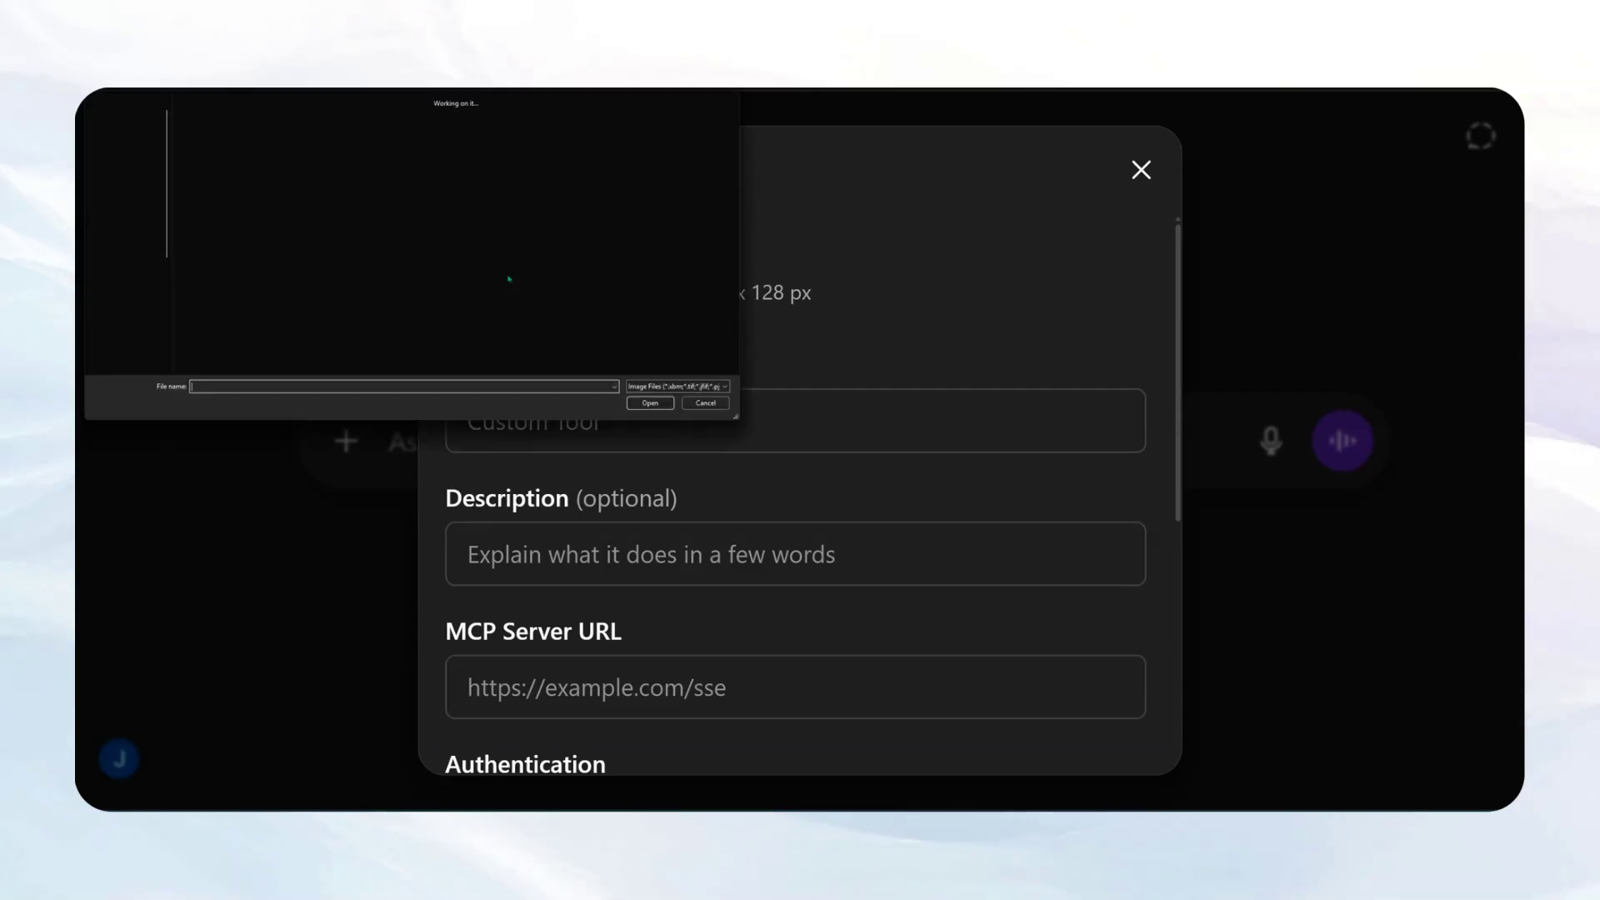
pyautogui.doubleClick(197, 141)
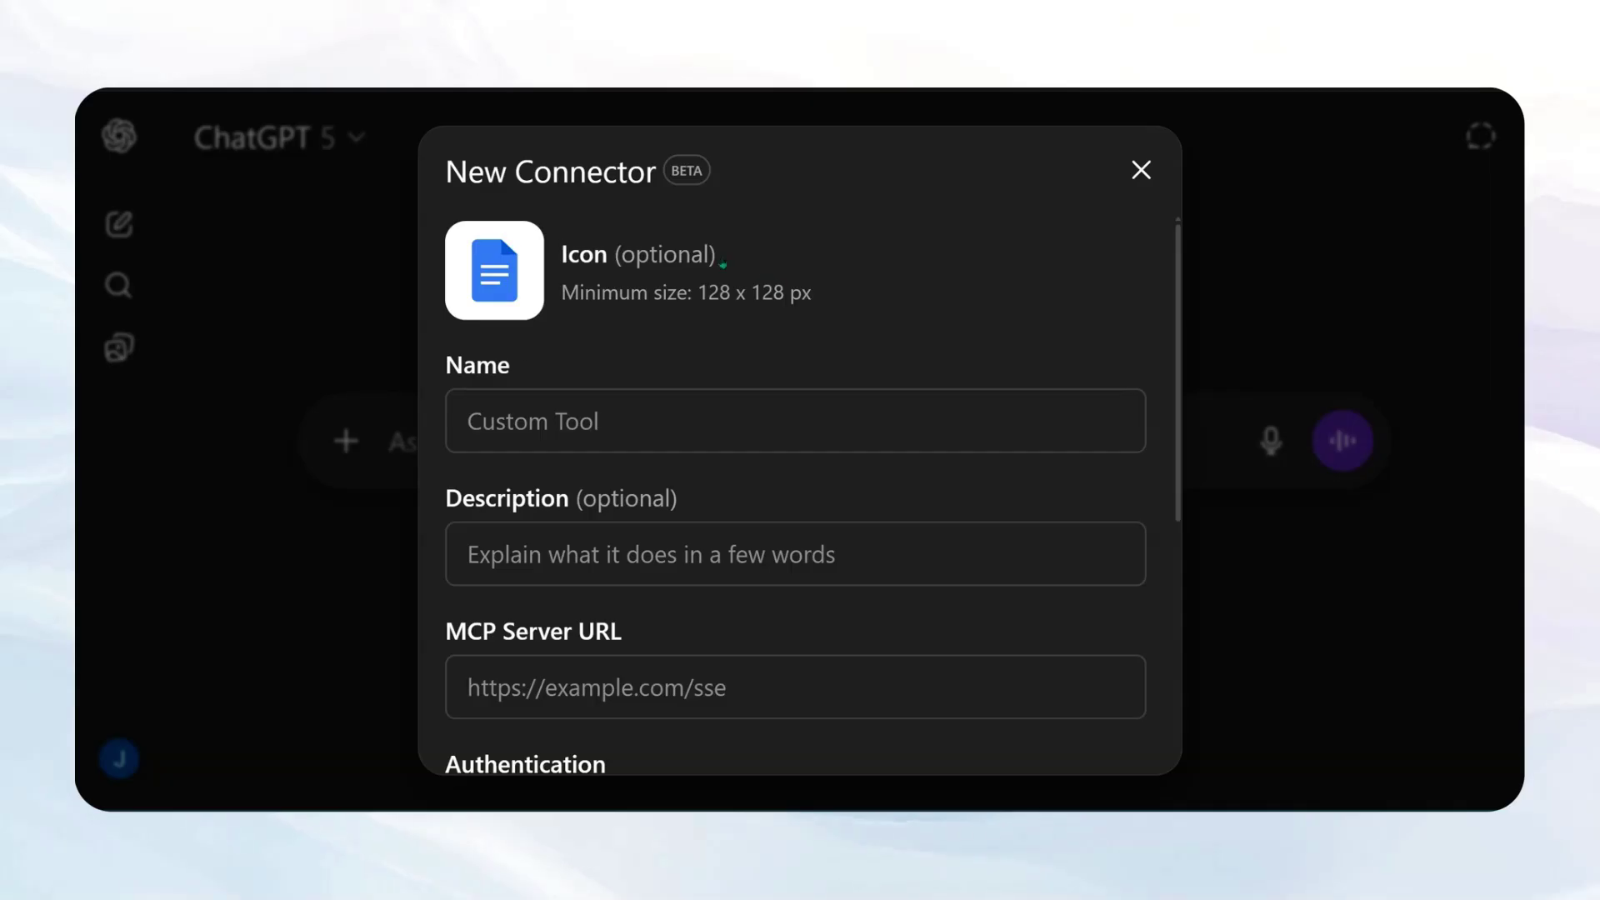
# - Name the connector 'Google Docs Connector' with description 'Controls Google Docs'
pyautogui.click(652, 406)
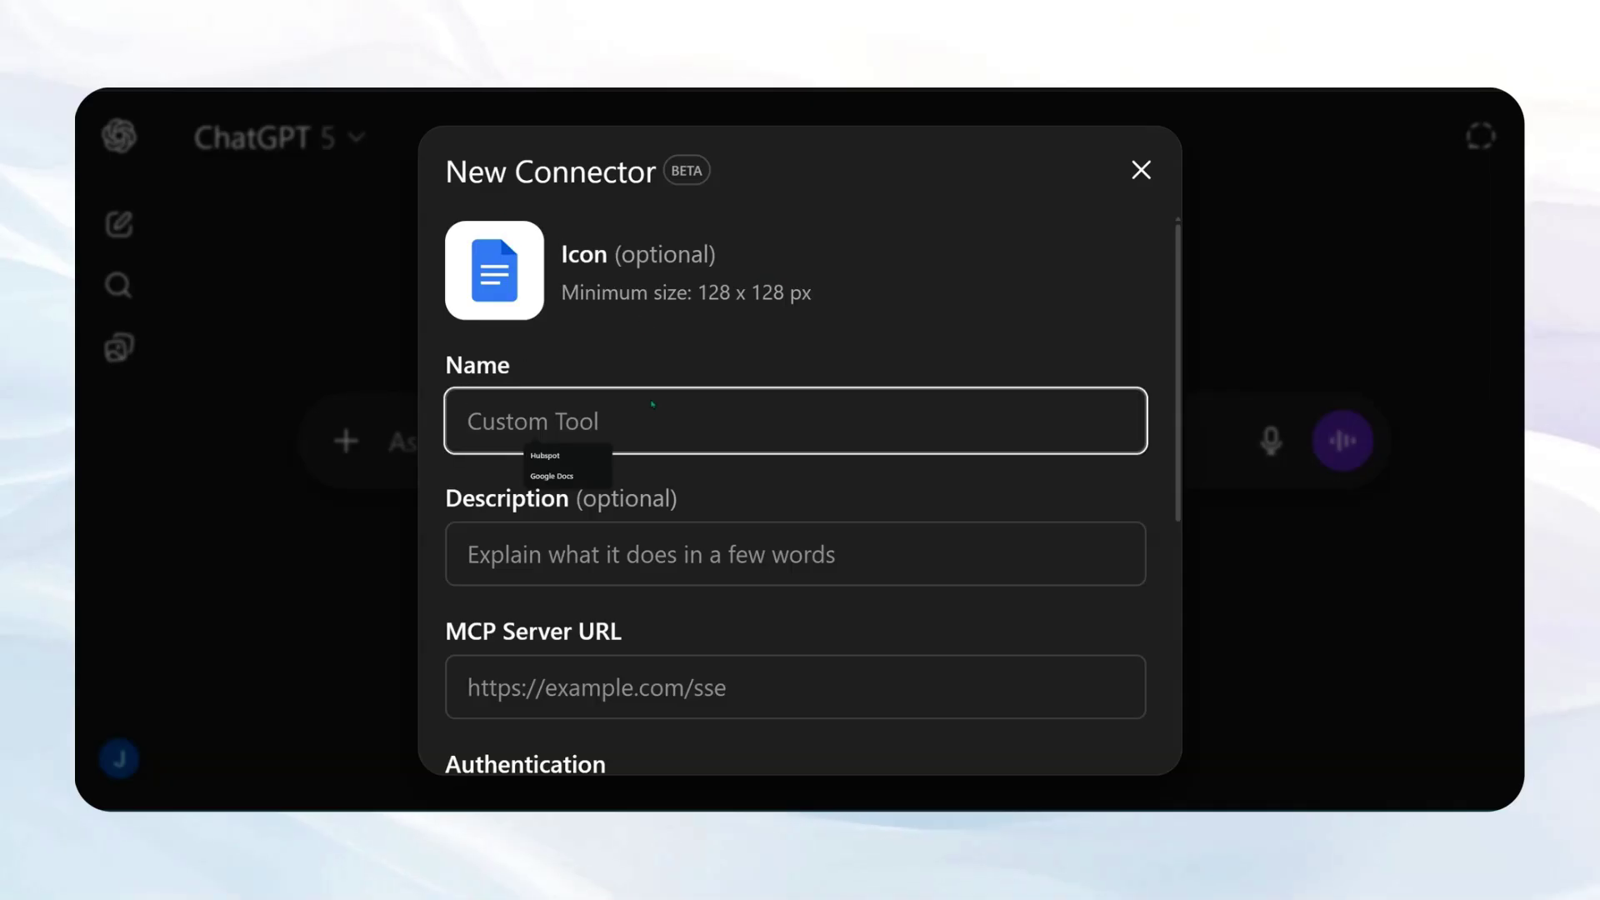
pyautogui.write('Google ')
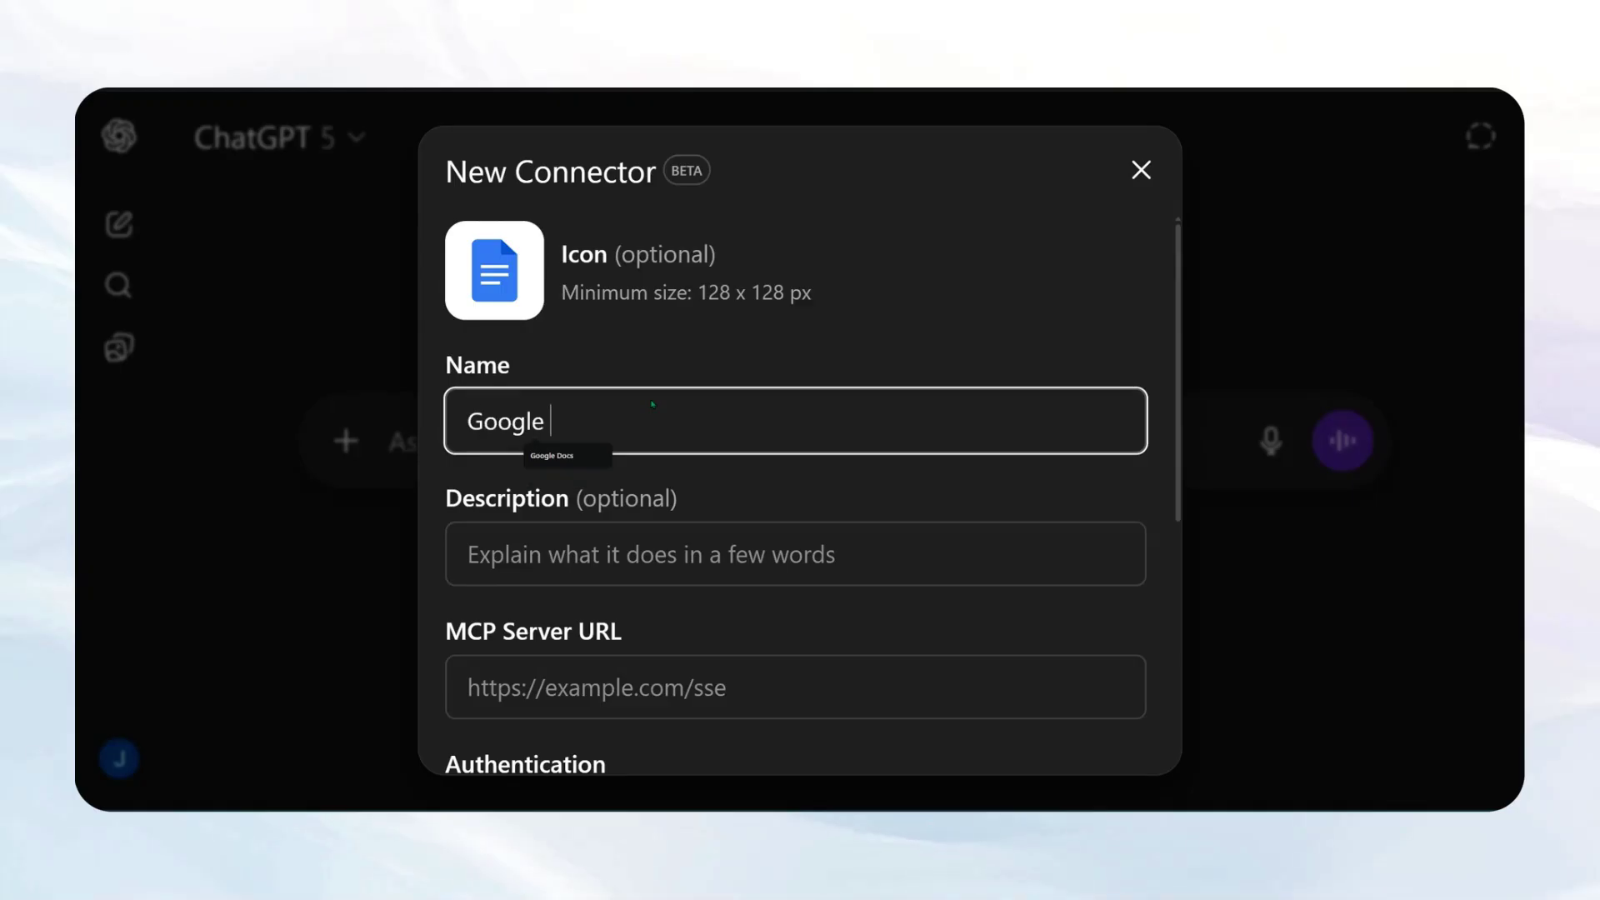
pyautogui.write('Docs C')
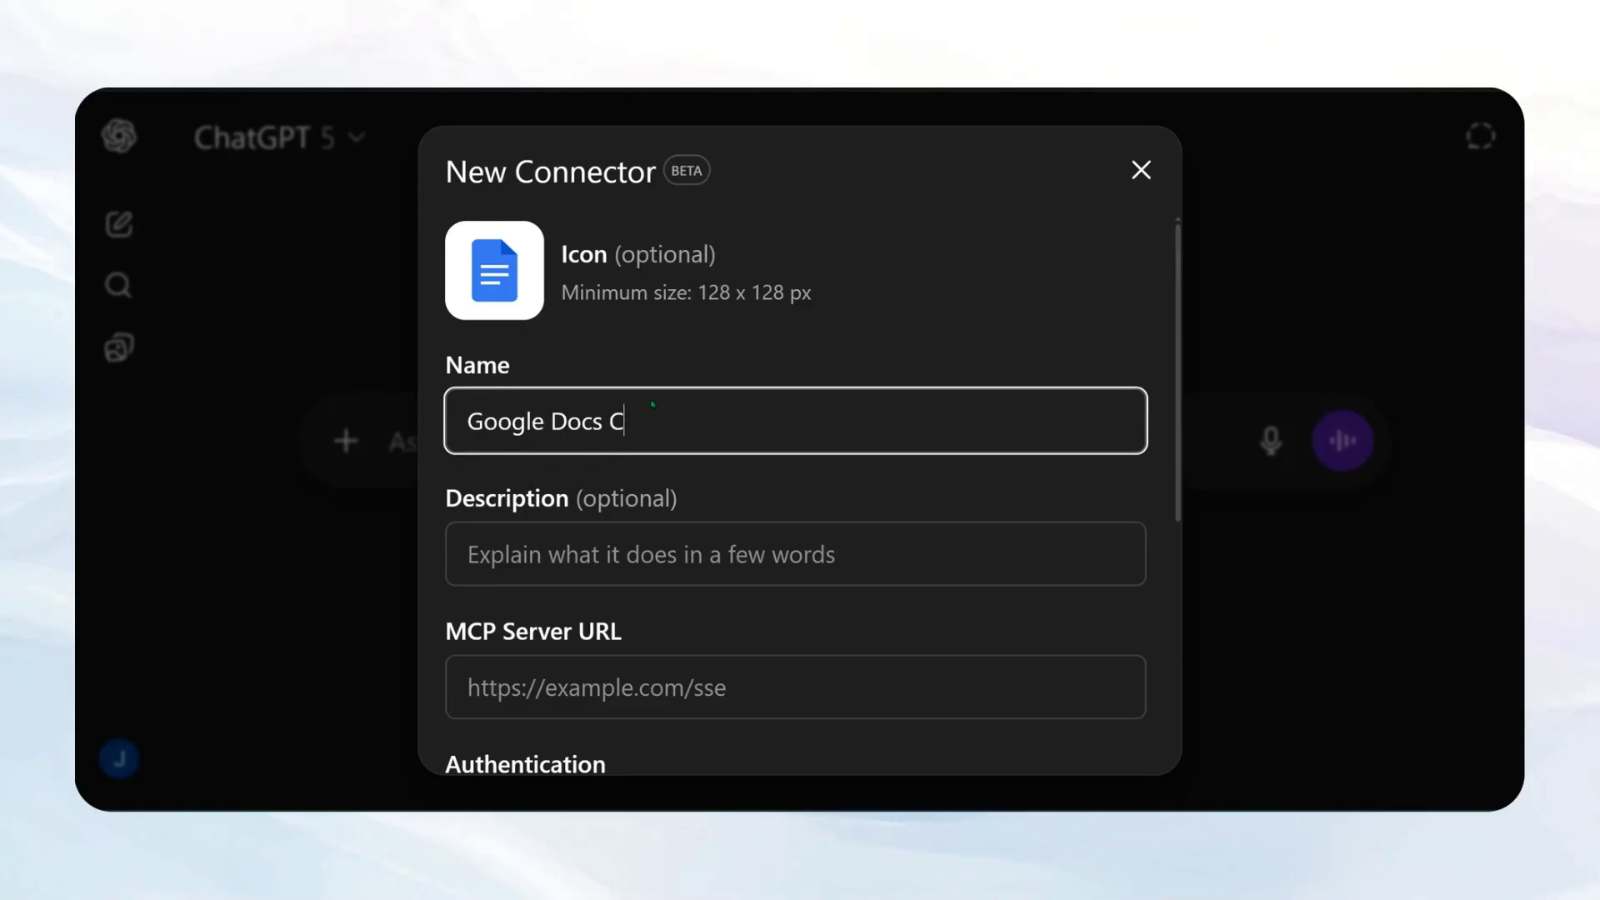
pyautogui.write('onnector')
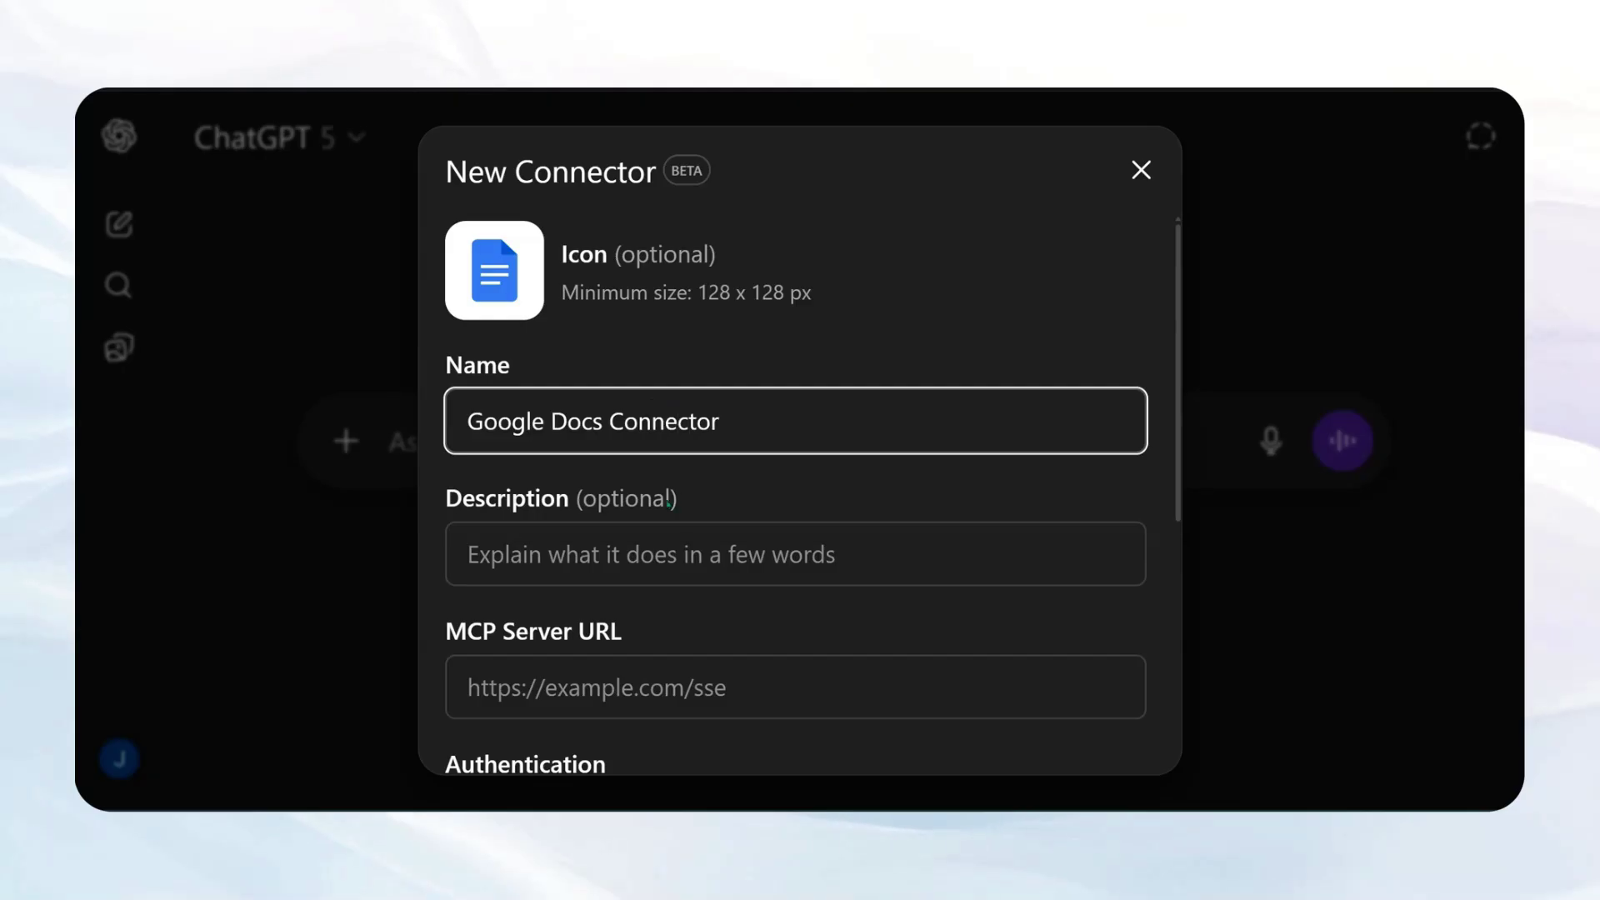
pyautogui.click(664, 536)
pyautogui.write('Controls')
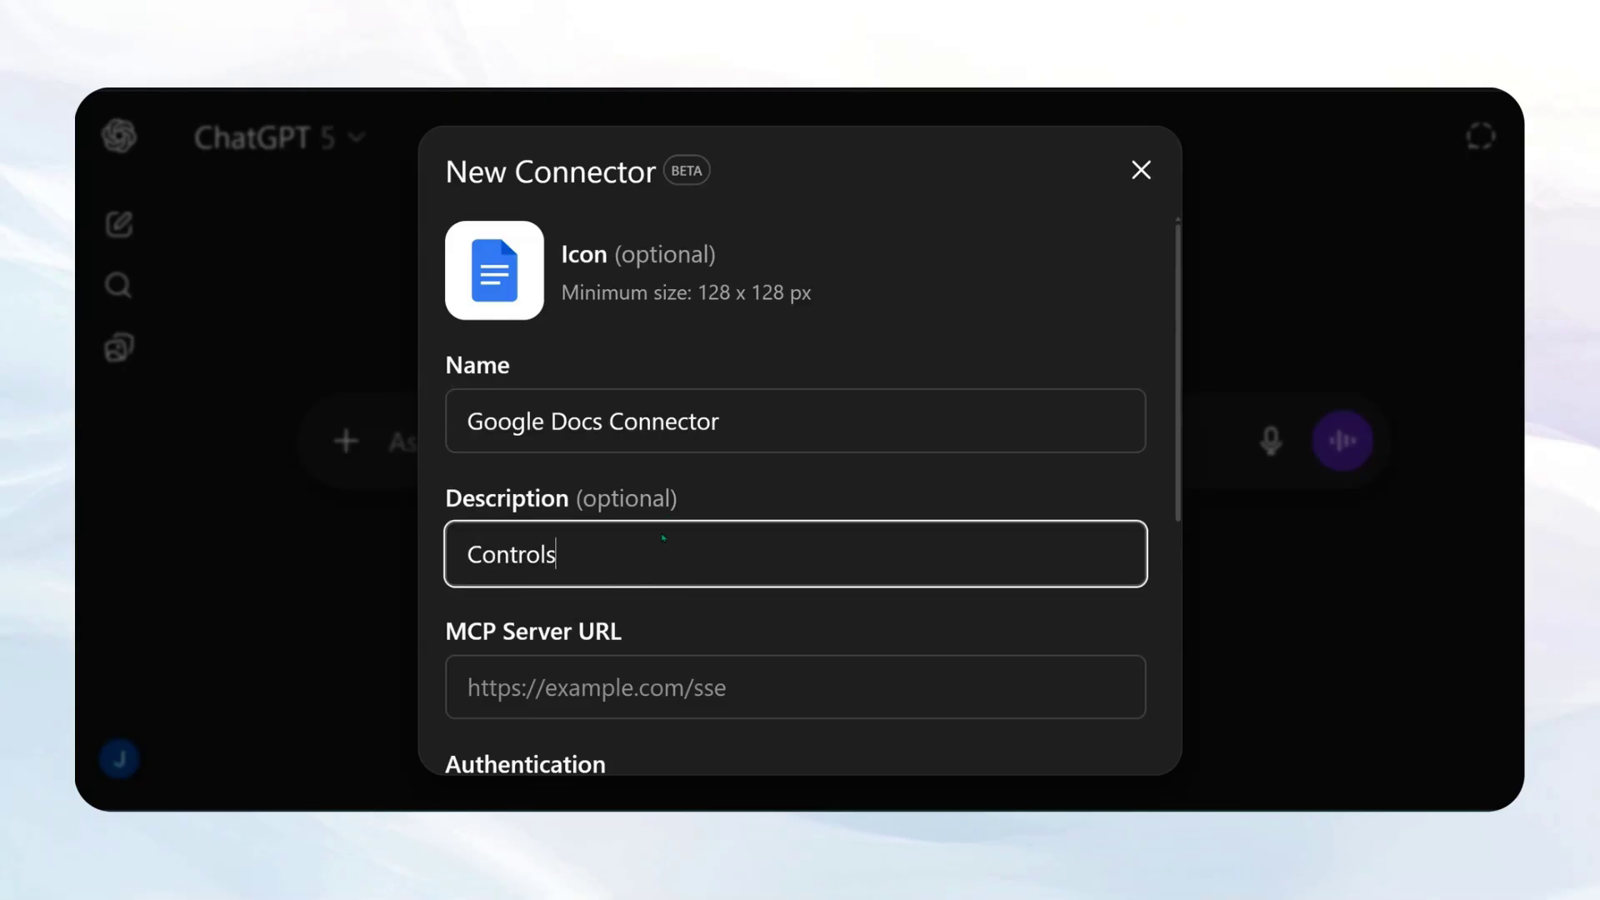
pyautogui.write(' Google Doc')
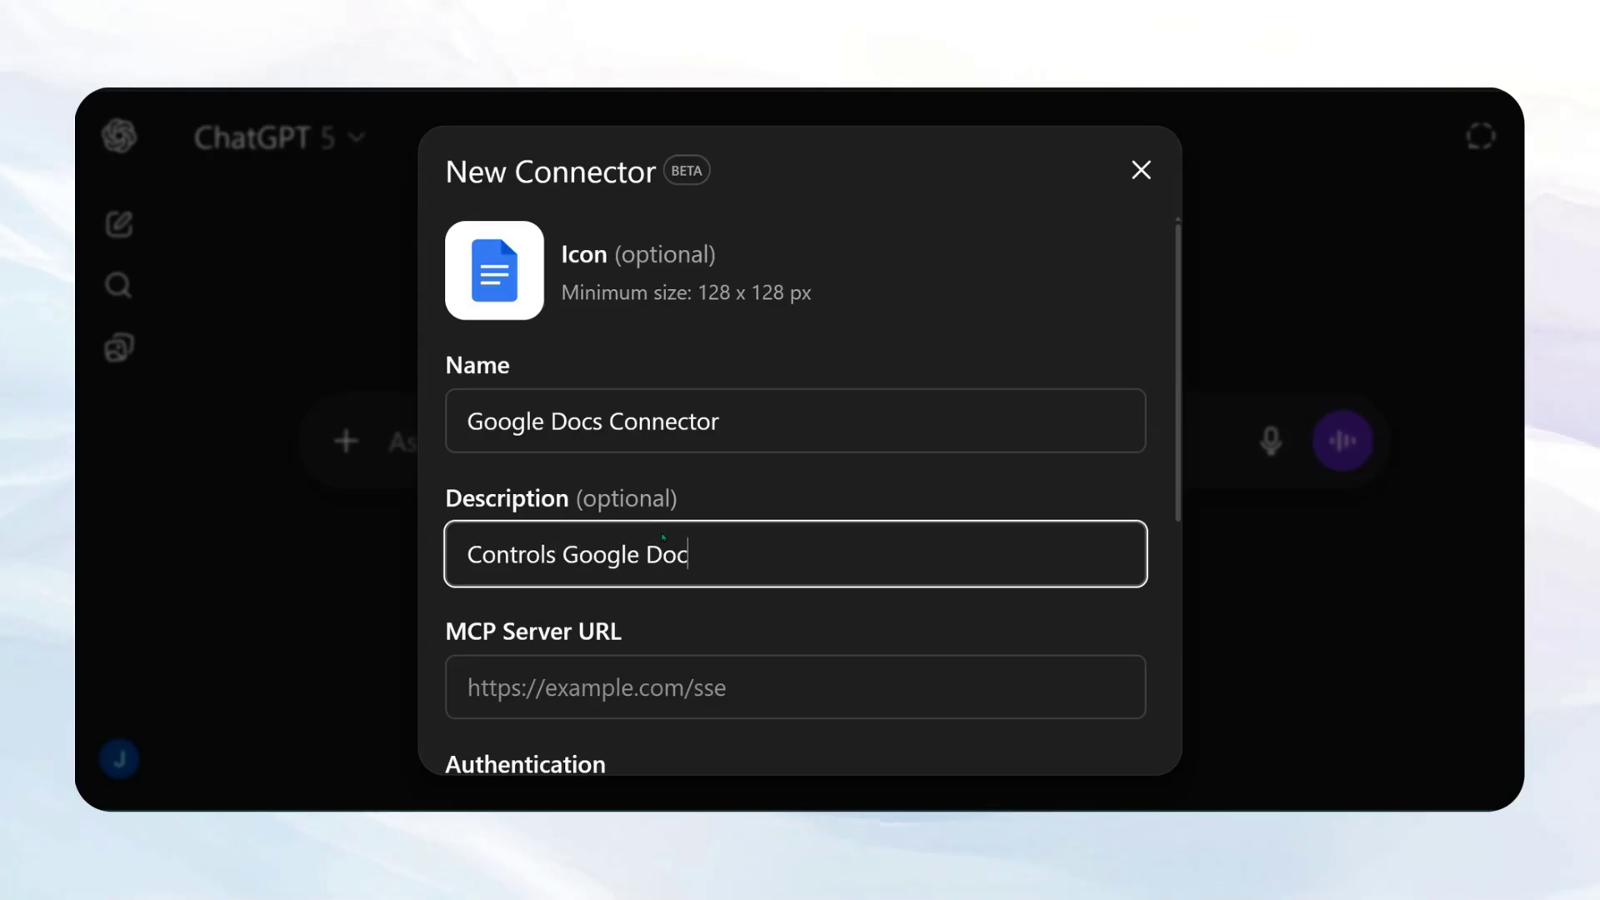
pyautogui.write('s')
pyautogui.scroll(-3, 666, 537)
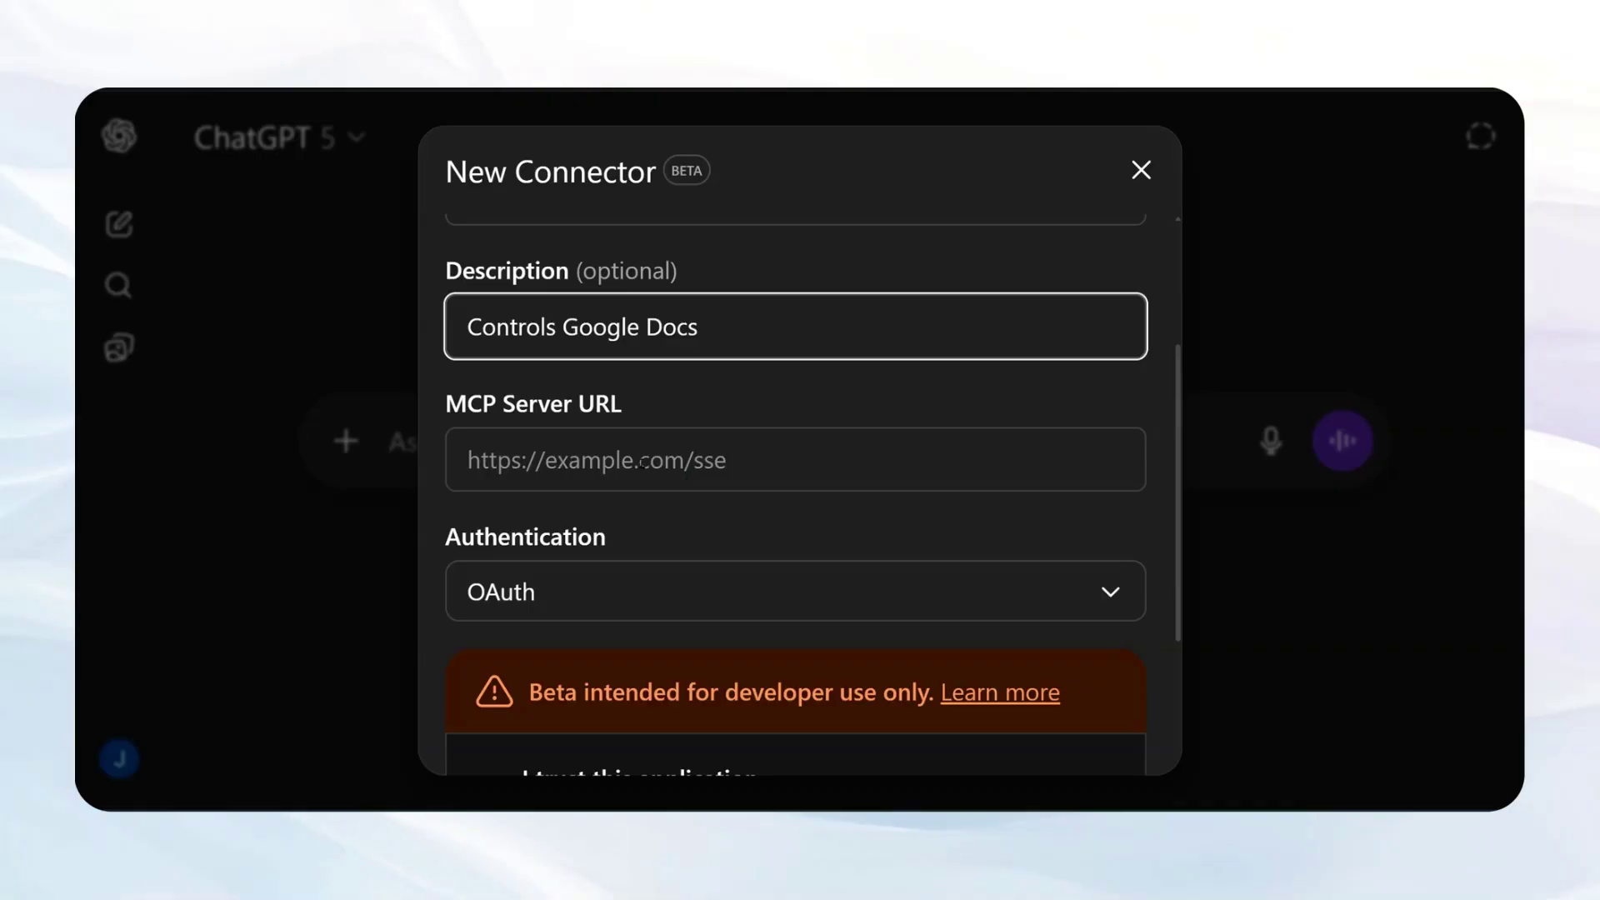
pyautogui.scroll(-1, 698, 463)
pyautogui.scroll(2, 704, 468)
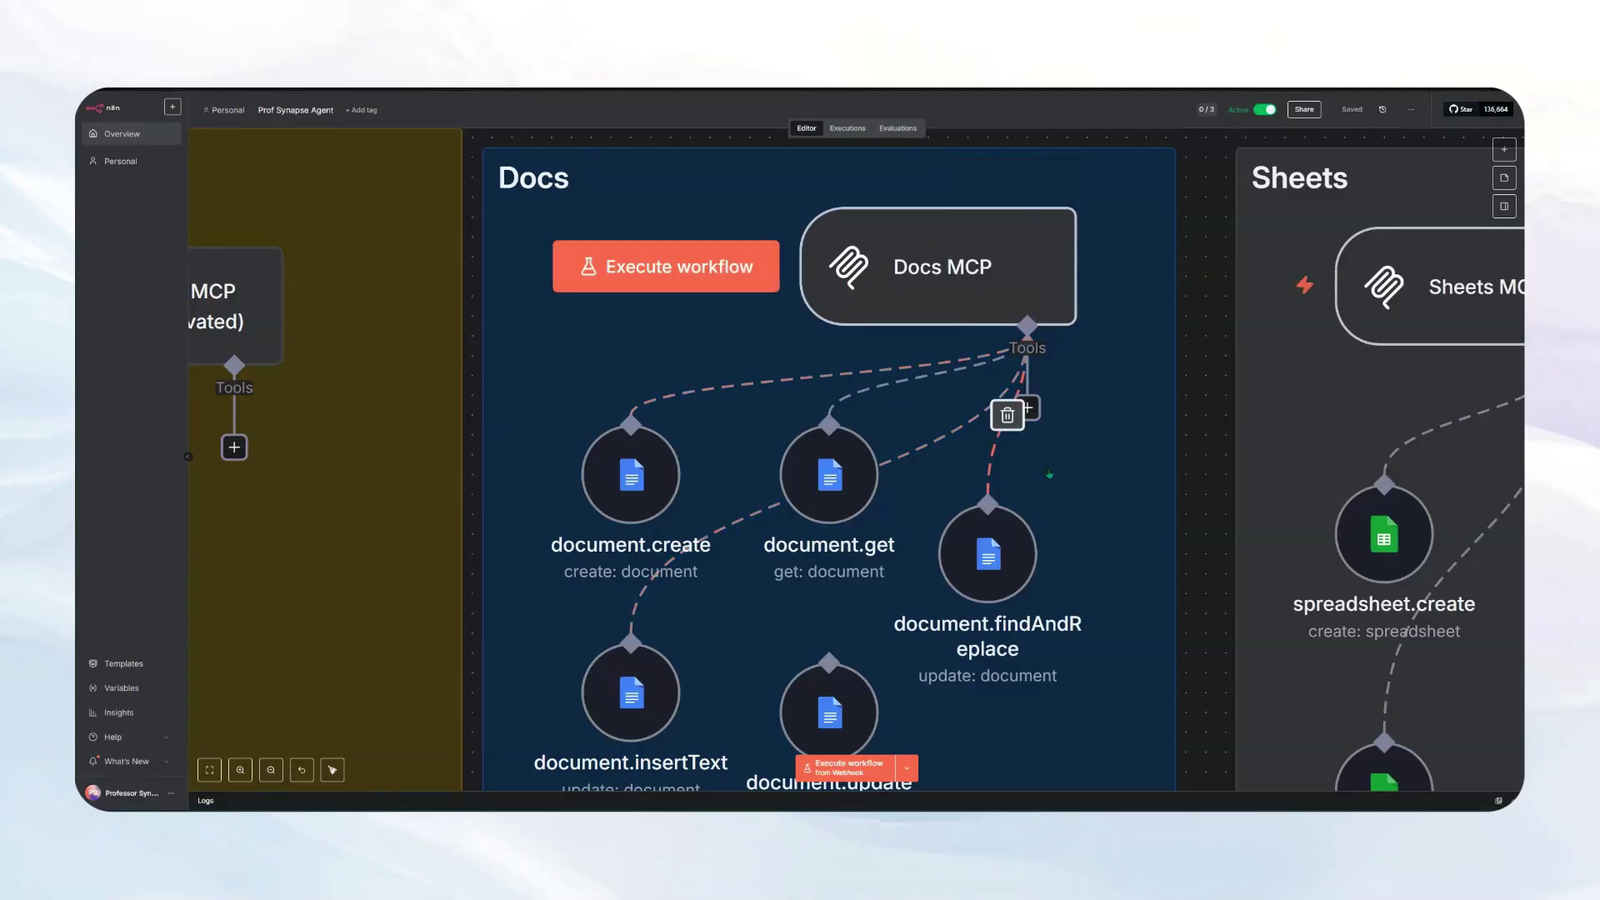
# - Open n8n's Docs MCP node and show its Production MCP URL
pyautogui.scroll(-3, 1102, 513)
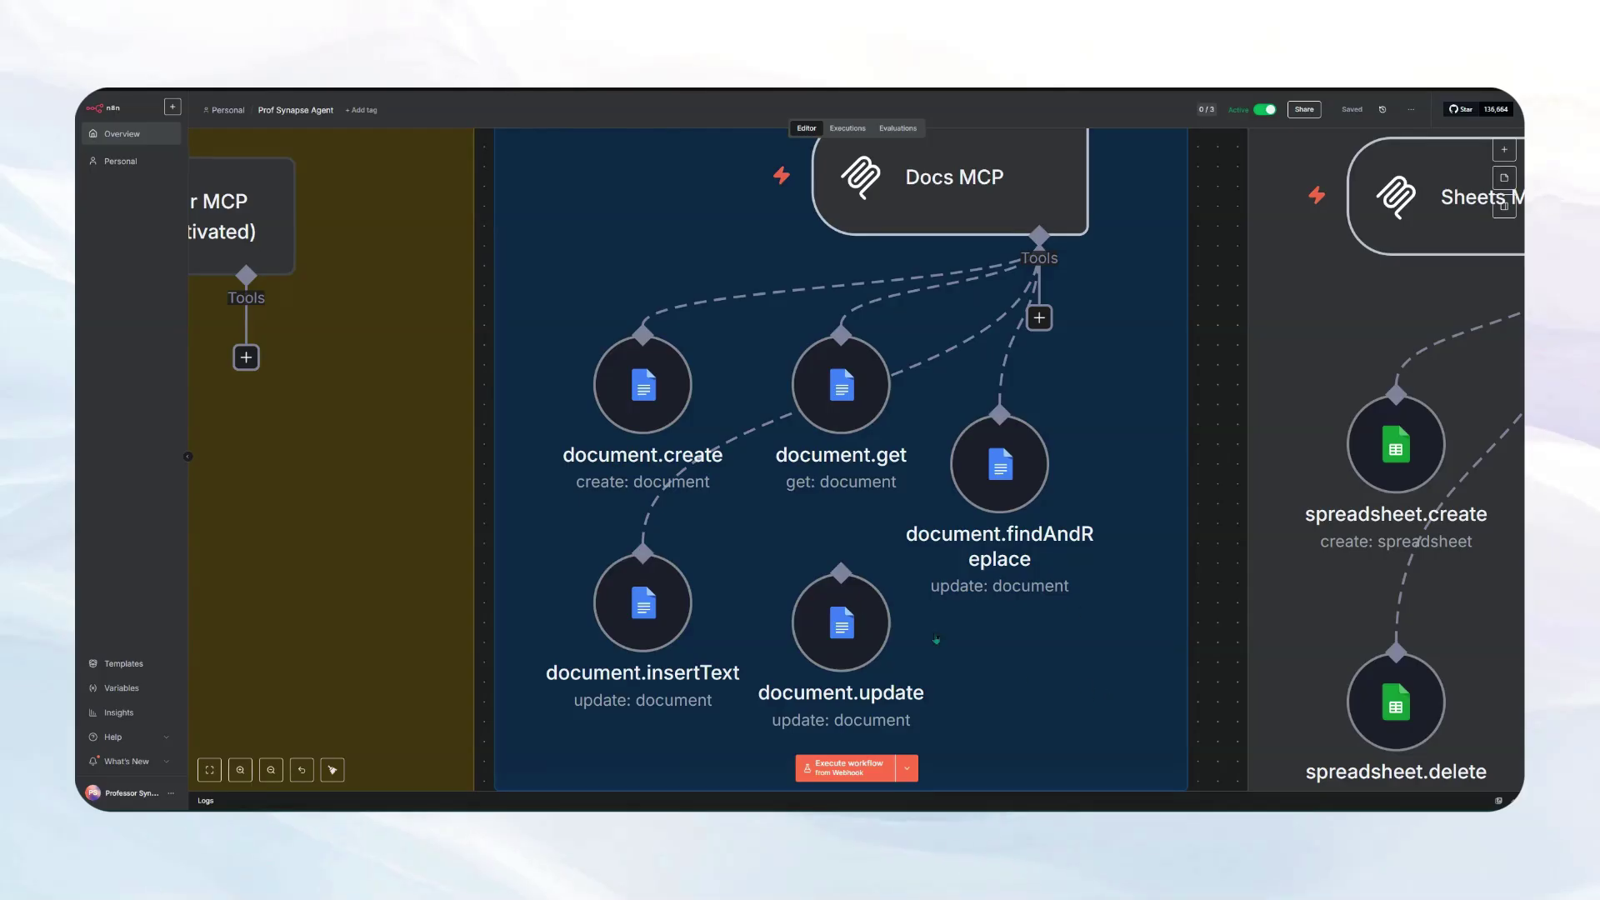
pyautogui.scroll(2, 839, 630)
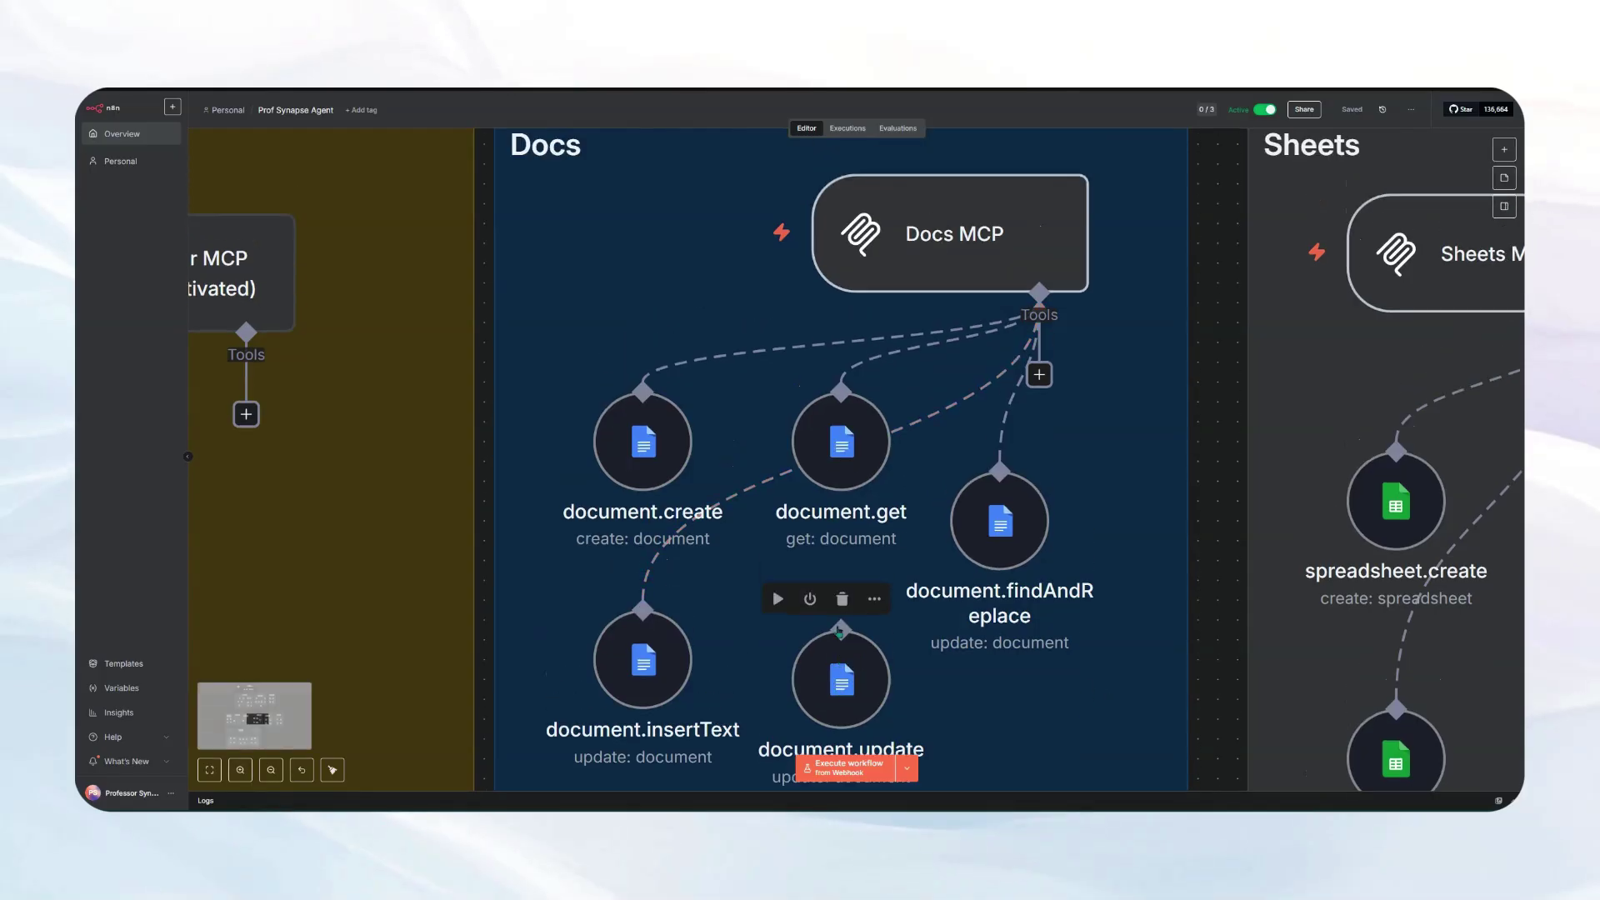
pyautogui.doubleClick(947, 235)
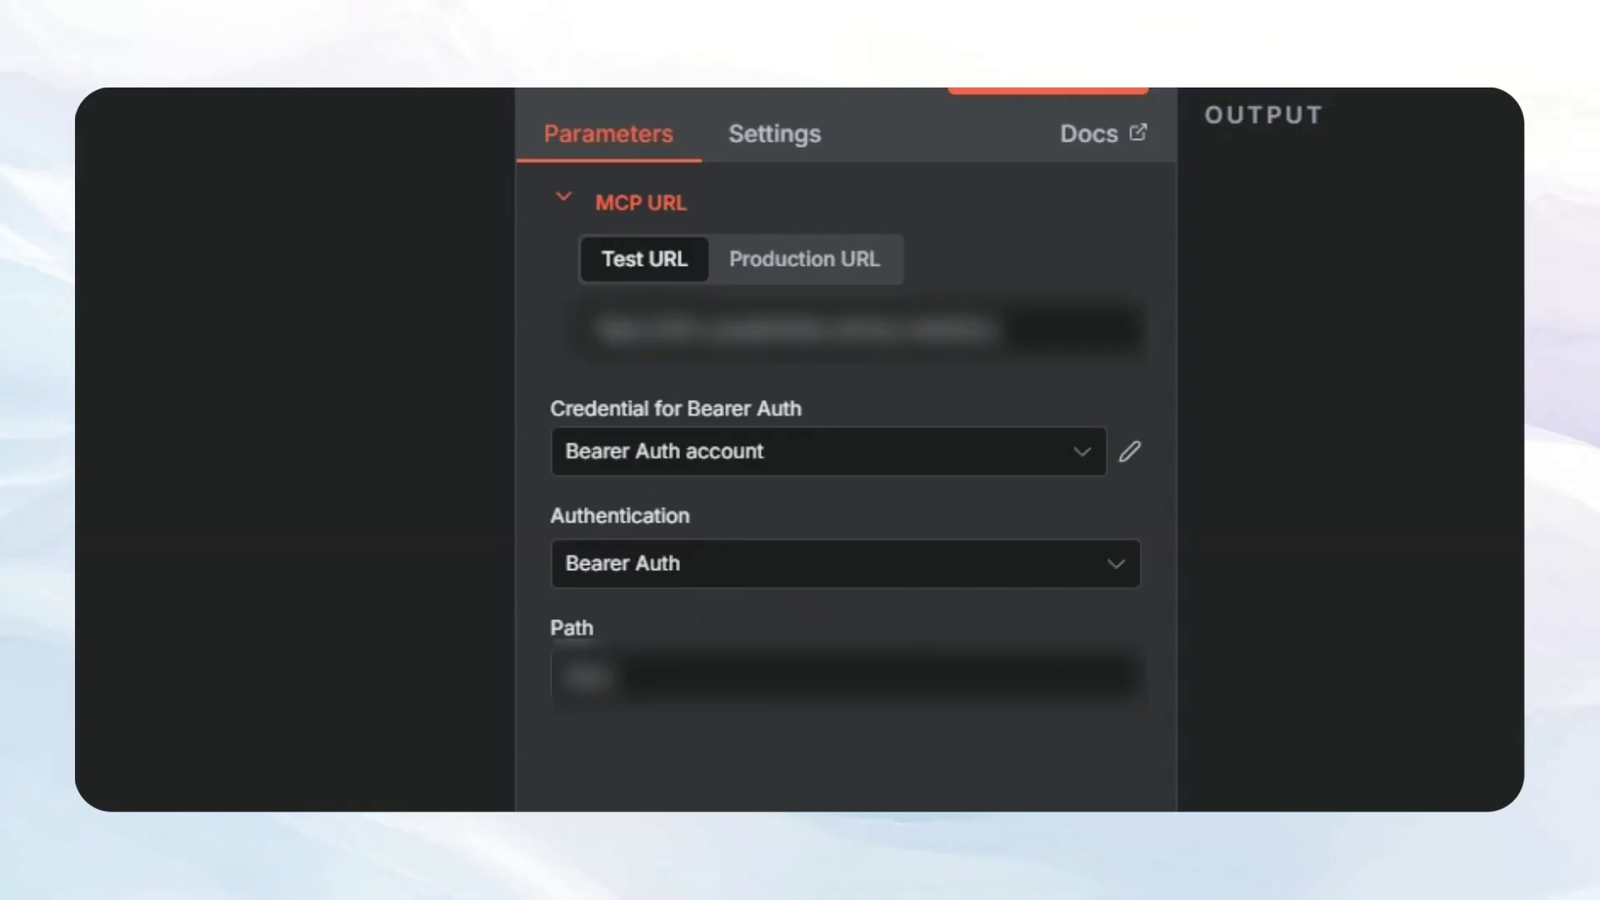
pyautogui.click(804, 259)
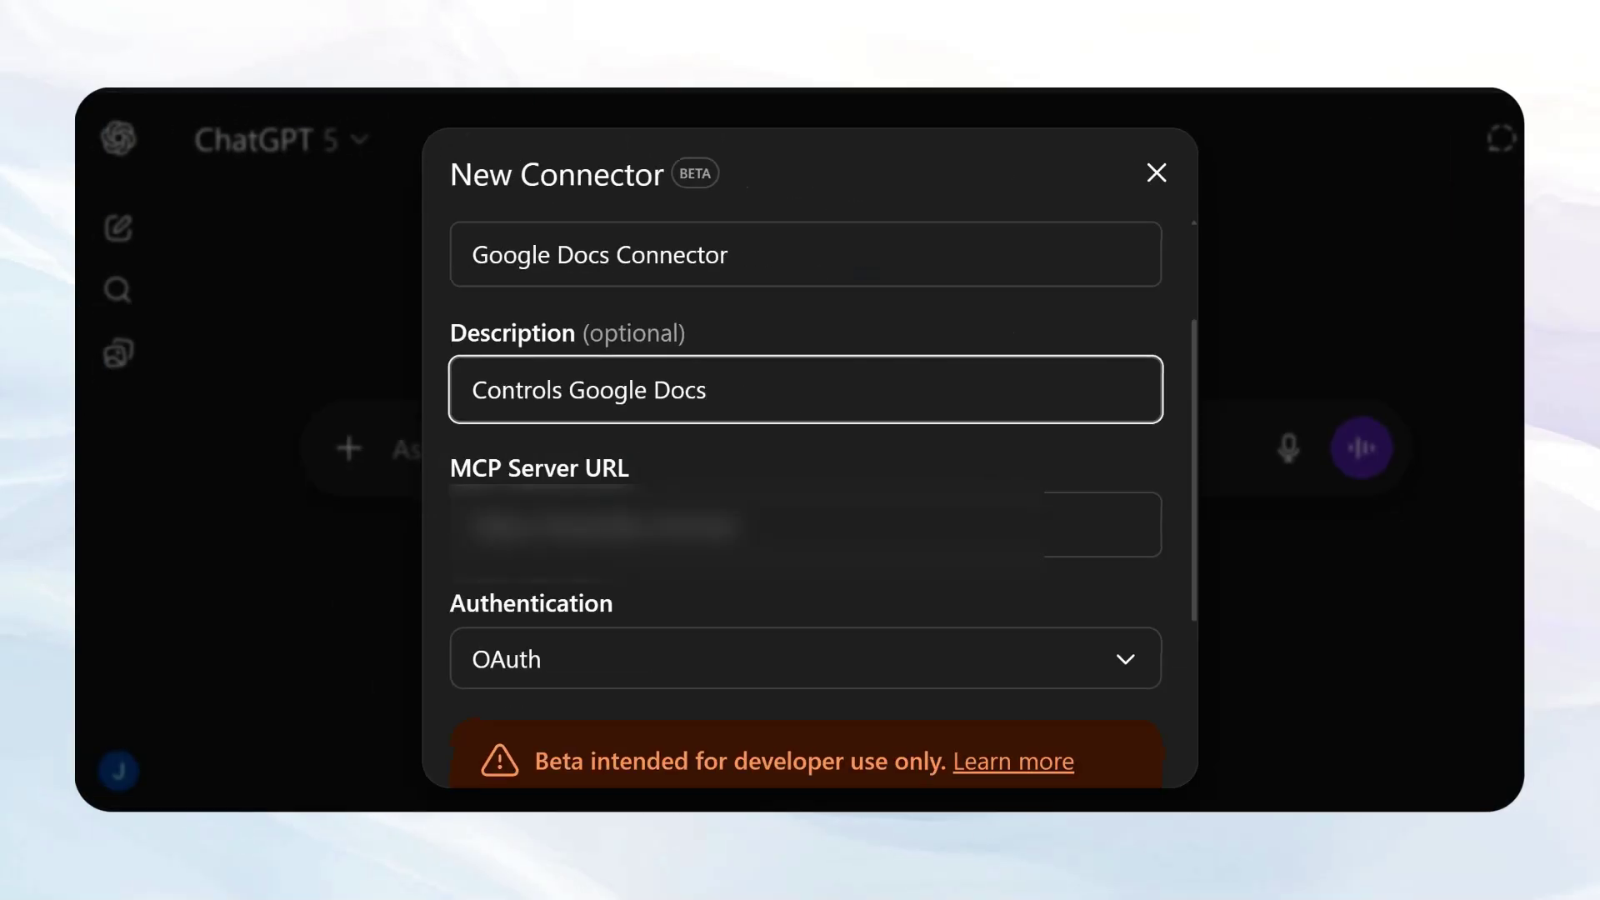
# - Paste the n8n URL into MCP Server URL, trust the application, and create the connector
pyautogui.click(806, 524)
pyautogui.hotkey('ctrl', 'v')
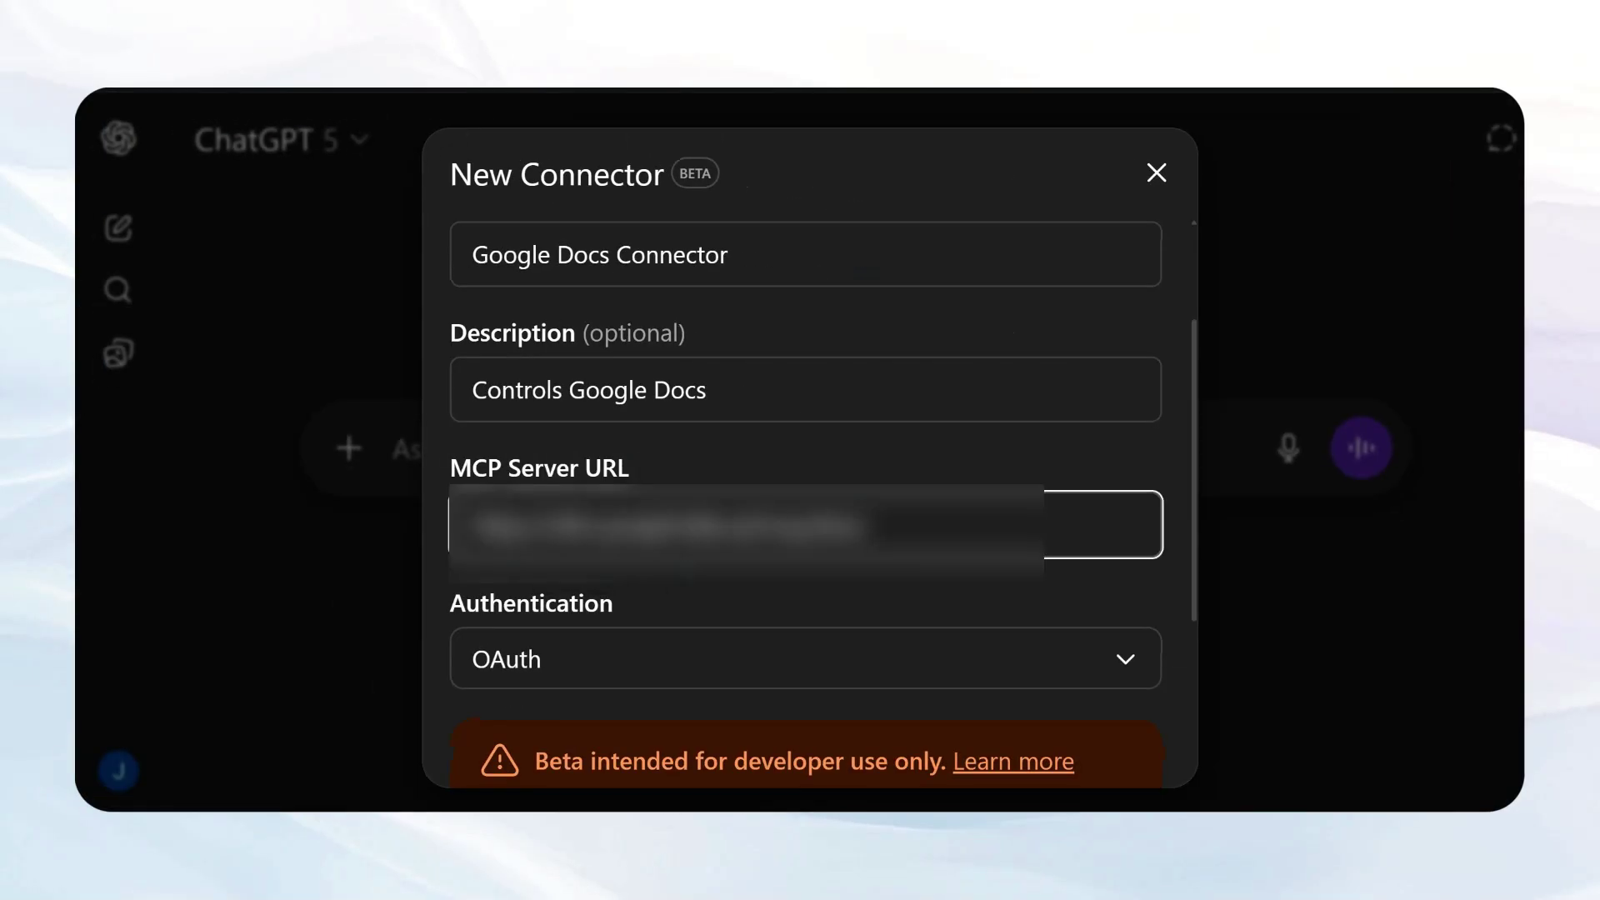
pyautogui.scroll(-3, 806, 500)
pyautogui.click(493, 653)
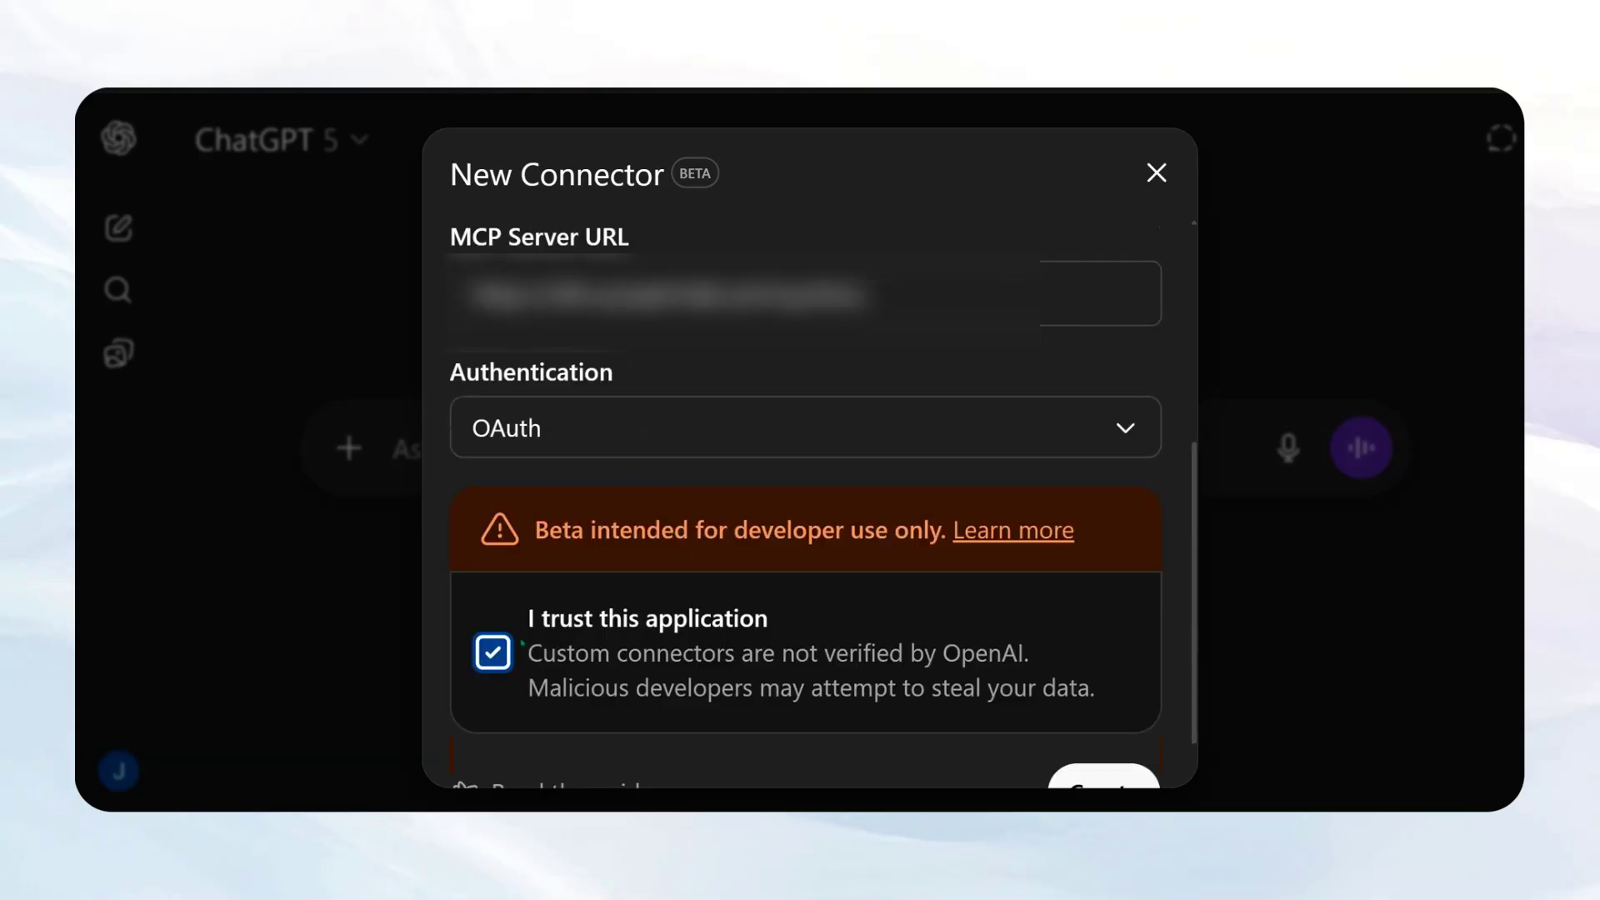
pyautogui.scroll(-2, 834, 469)
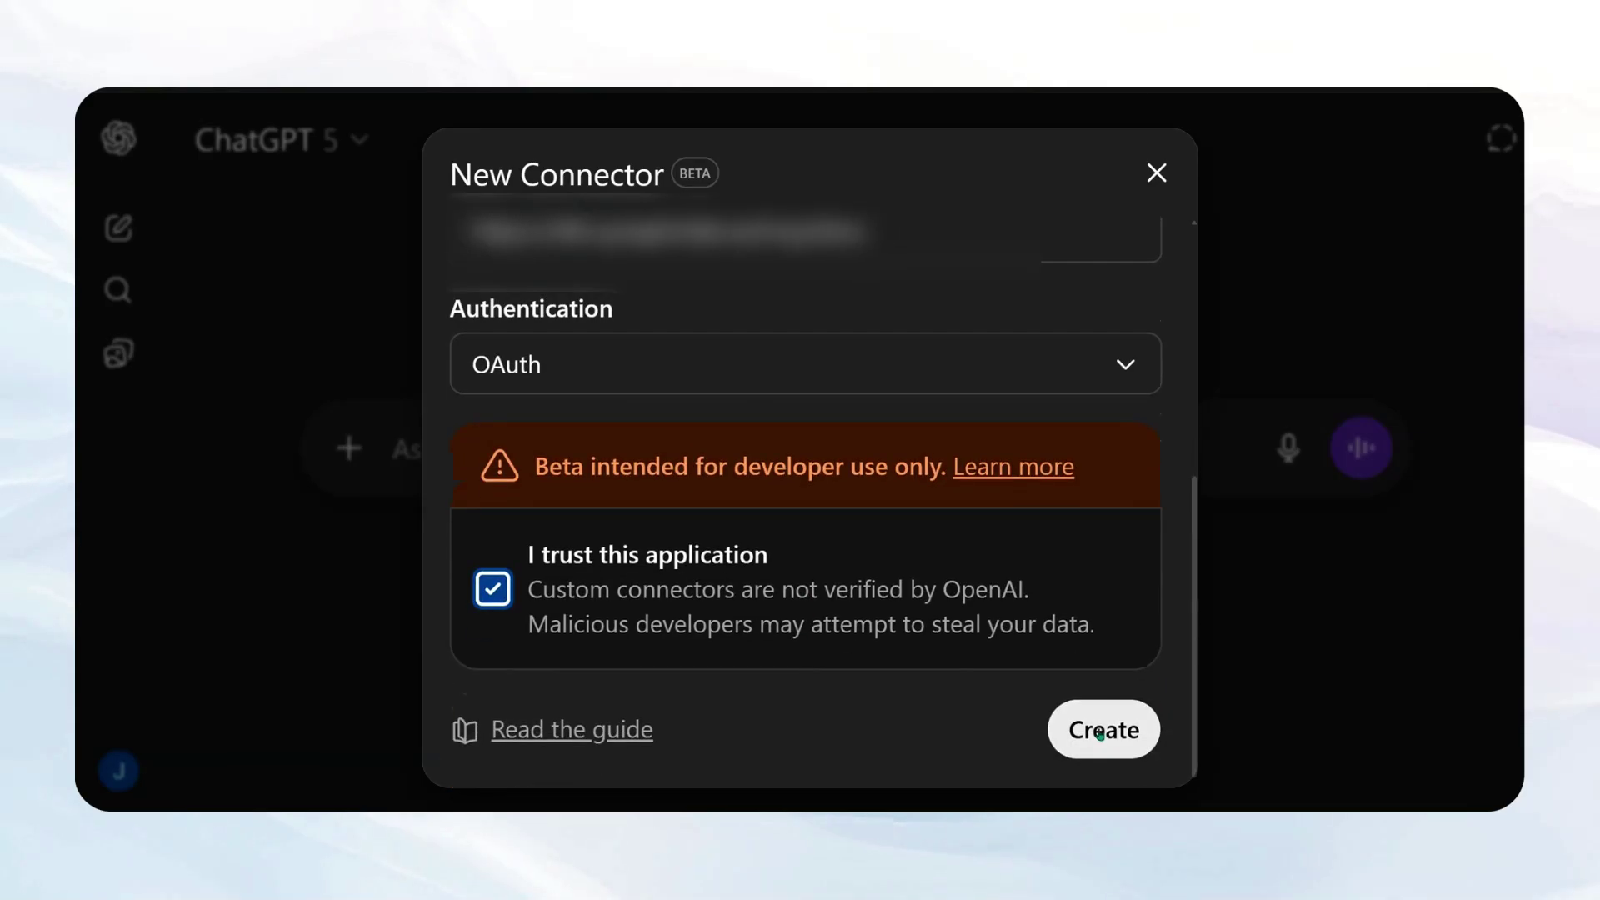
pyautogui.click(1100, 735)
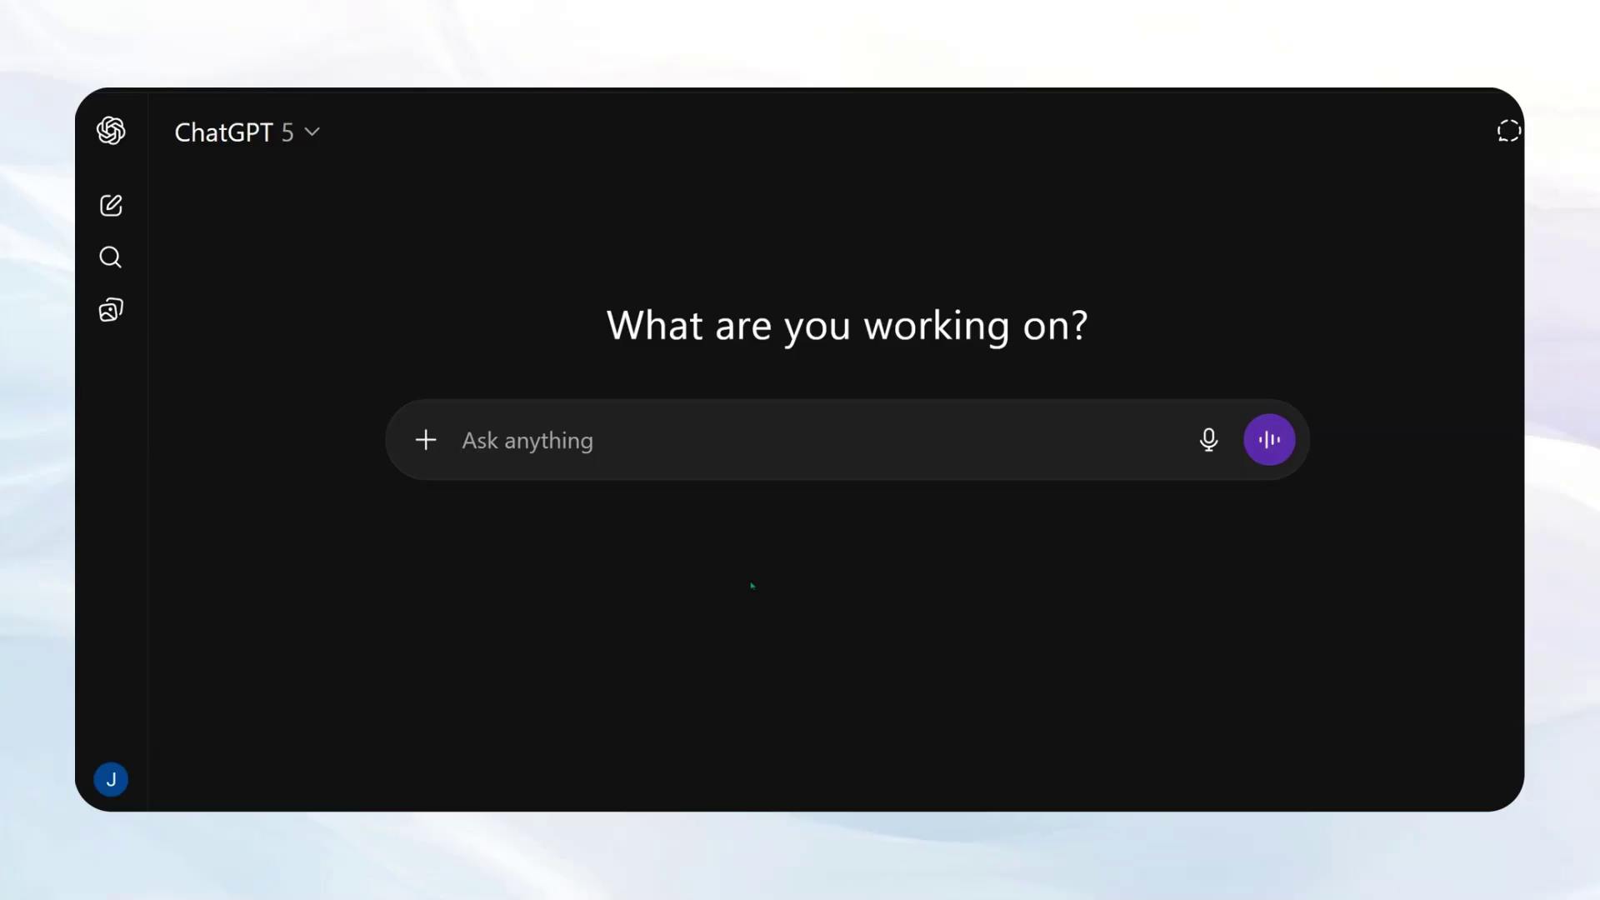
# - Turn on Developer Mode for the chat with Google Docs Connector enabled as a tool
pyautogui.click(426, 441)
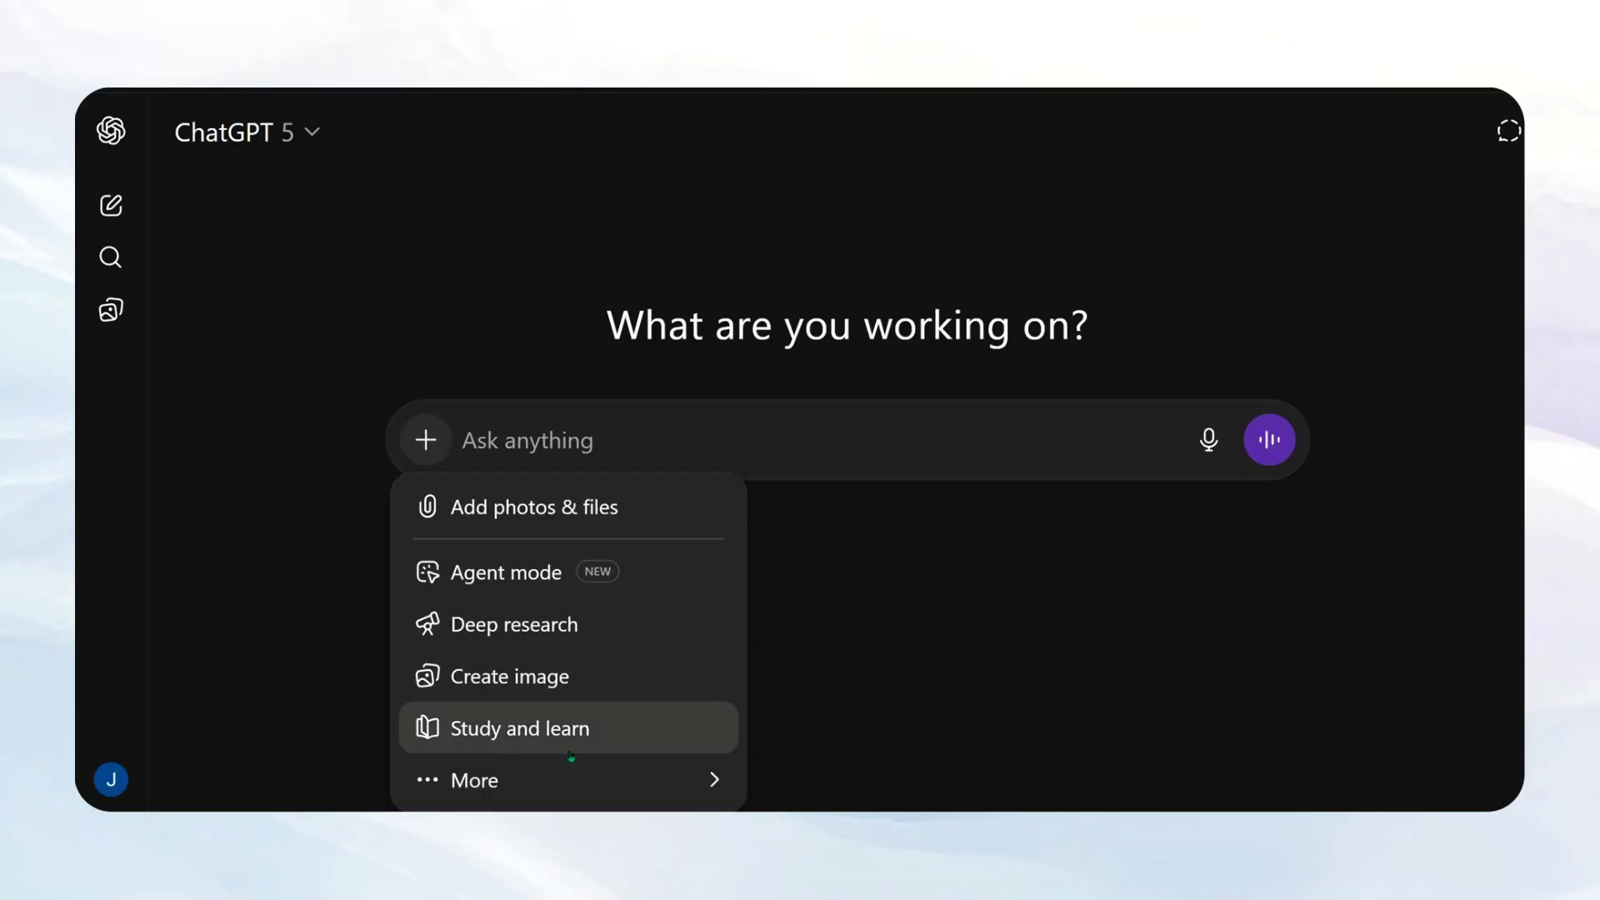
pyautogui.moveTo(554, 797)
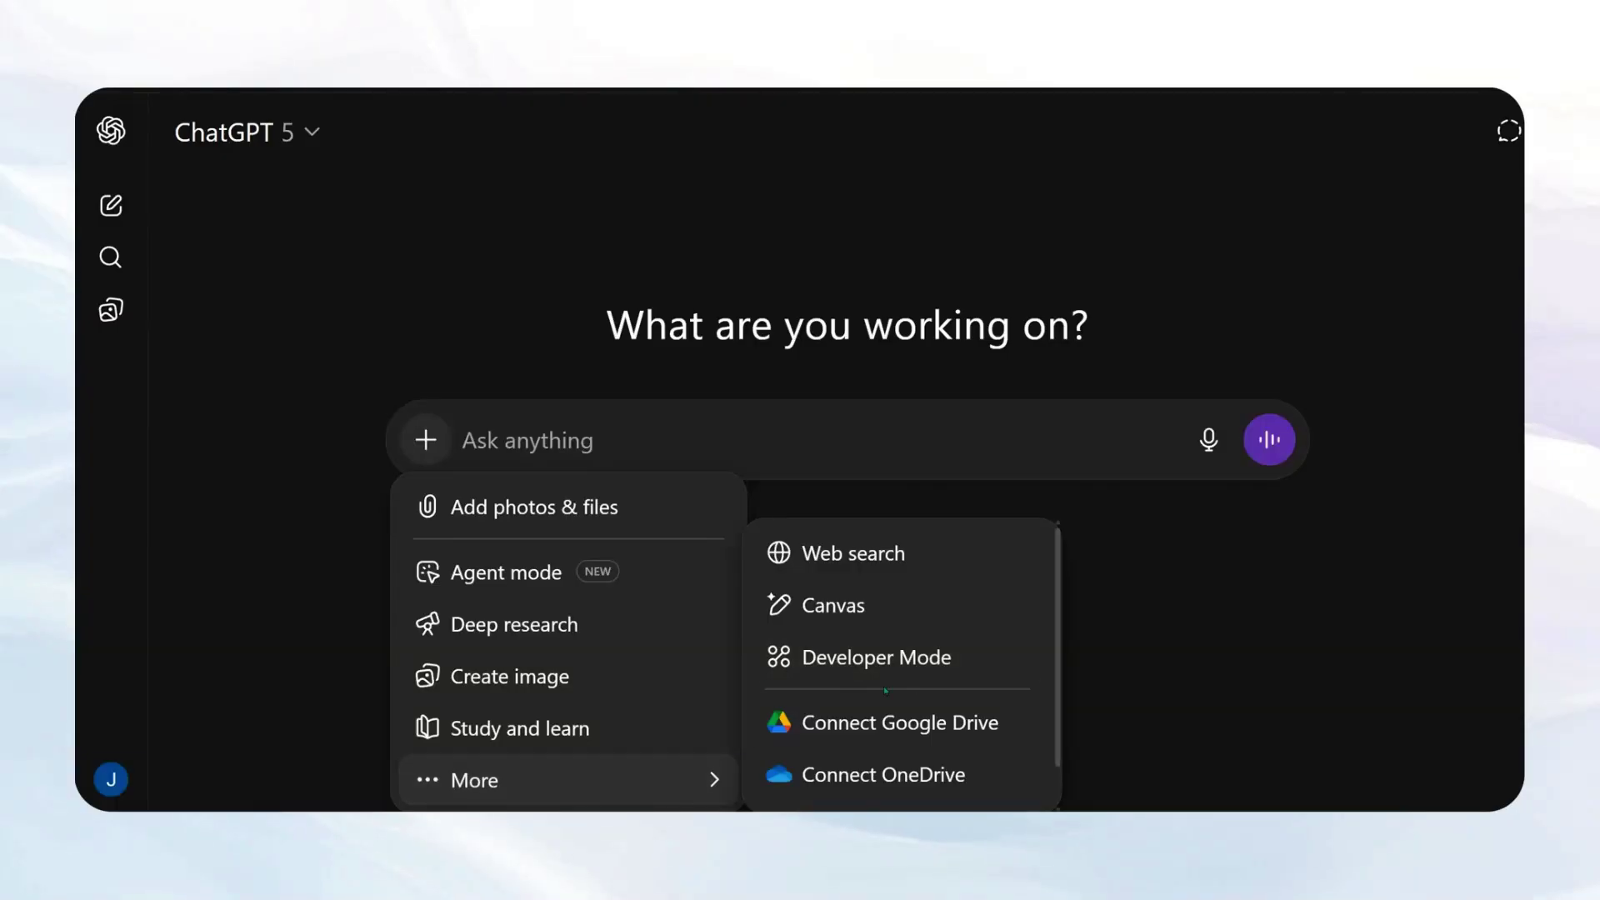
pyautogui.click(860, 673)
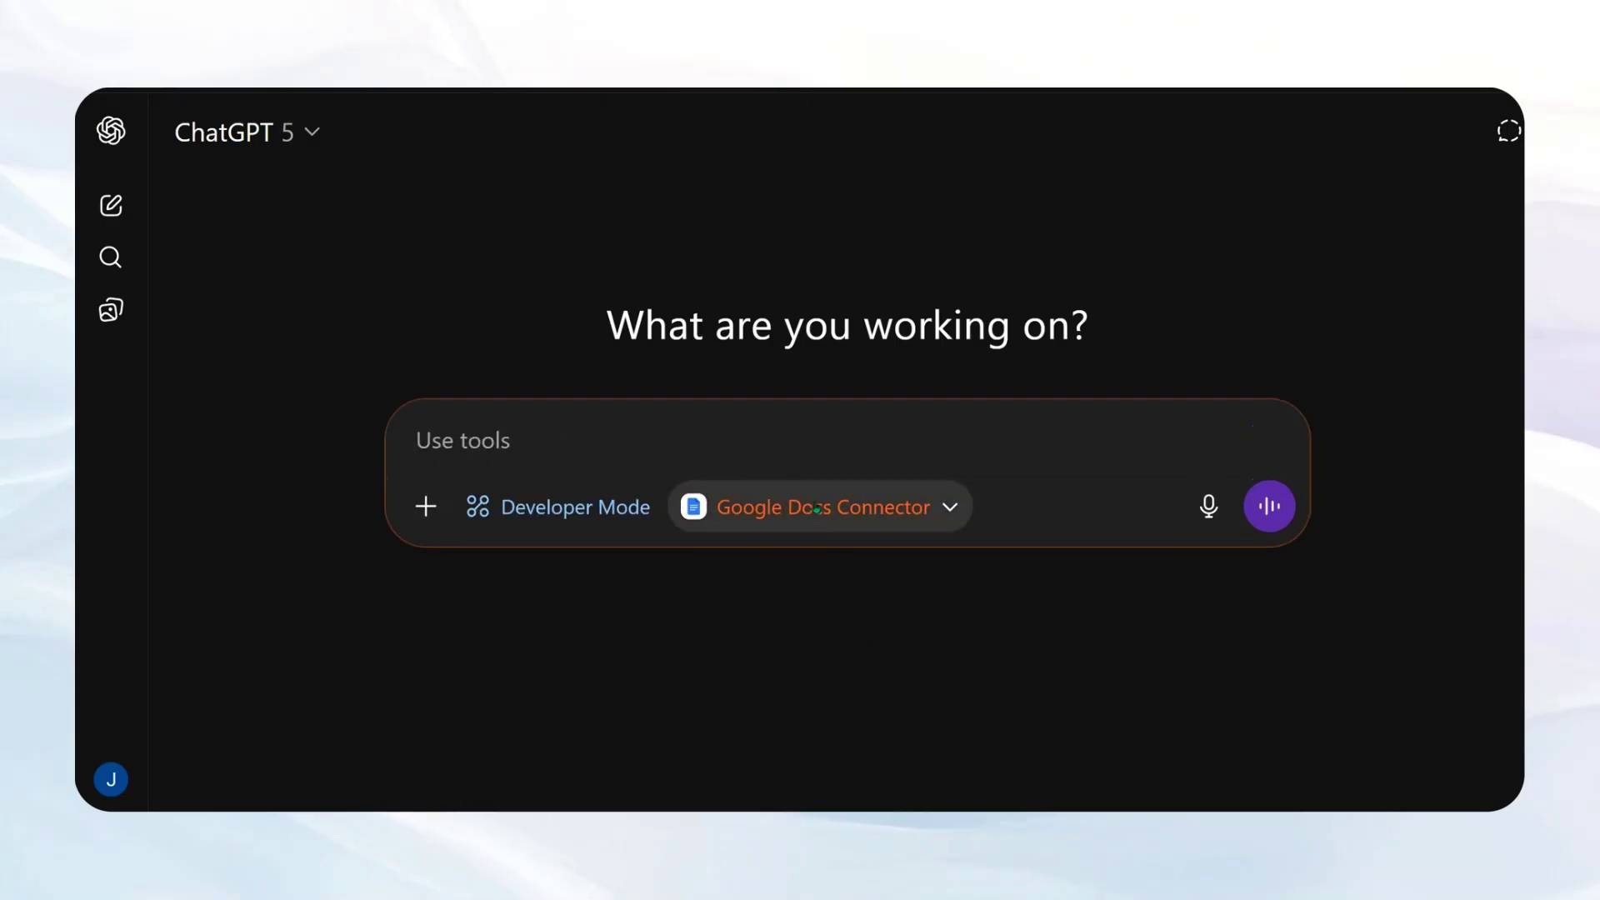
pyautogui.click(942, 510)
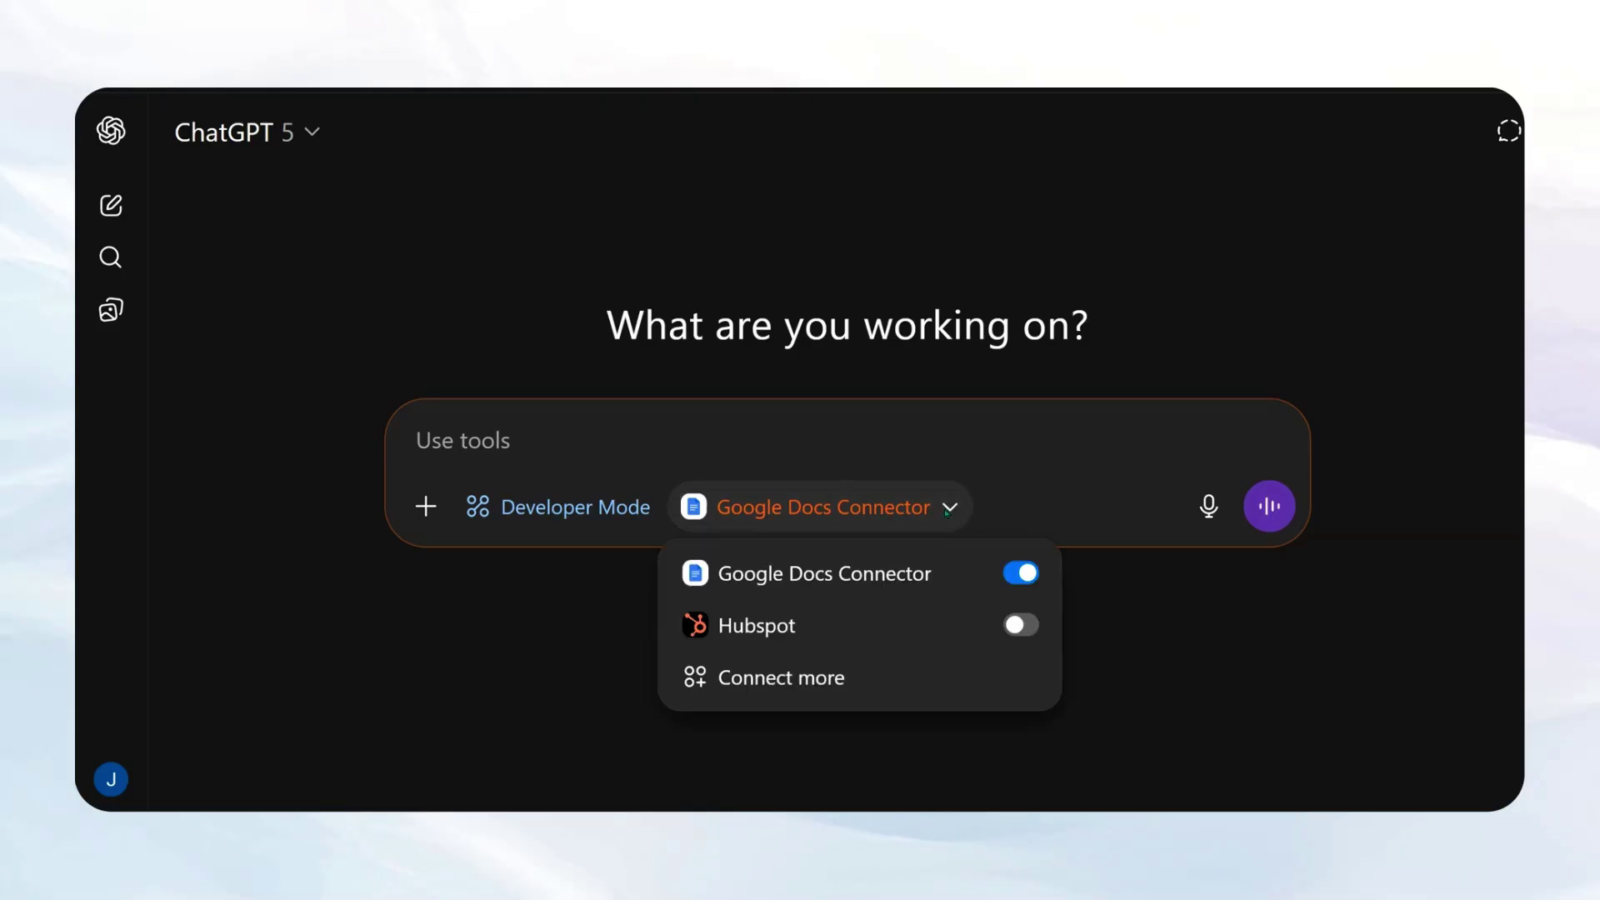
pyautogui.click(1021, 575)
pyautogui.click(1021, 575)
pyautogui.click(722, 457)
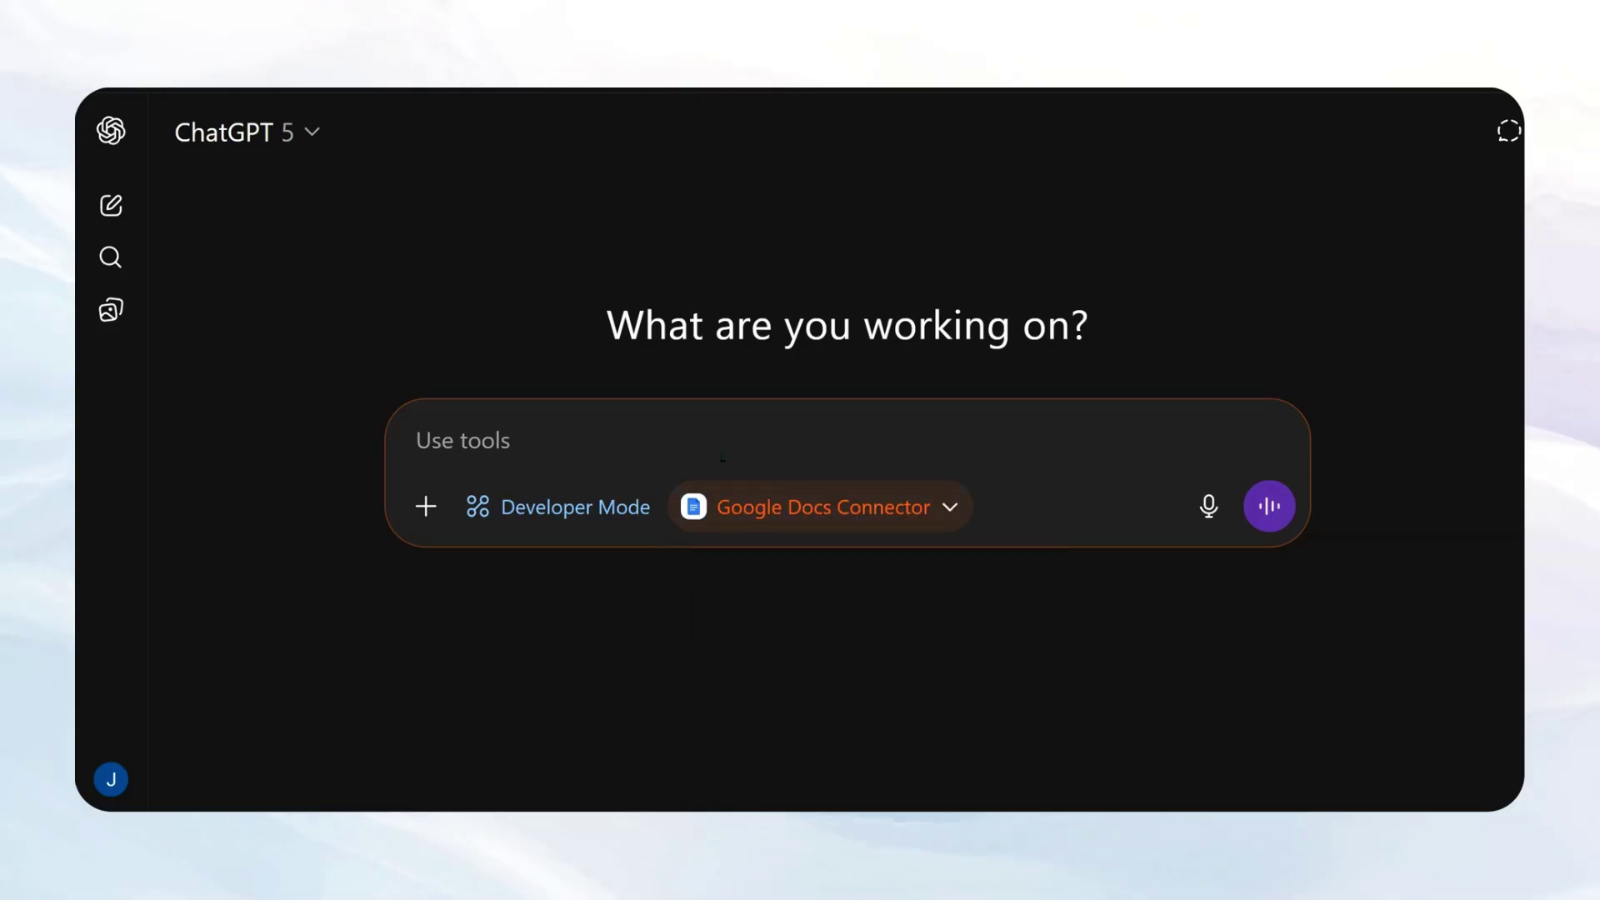
# - Send the prompt 'Go create a google doc with a poem about a wizard'
pyautogui.write('G')
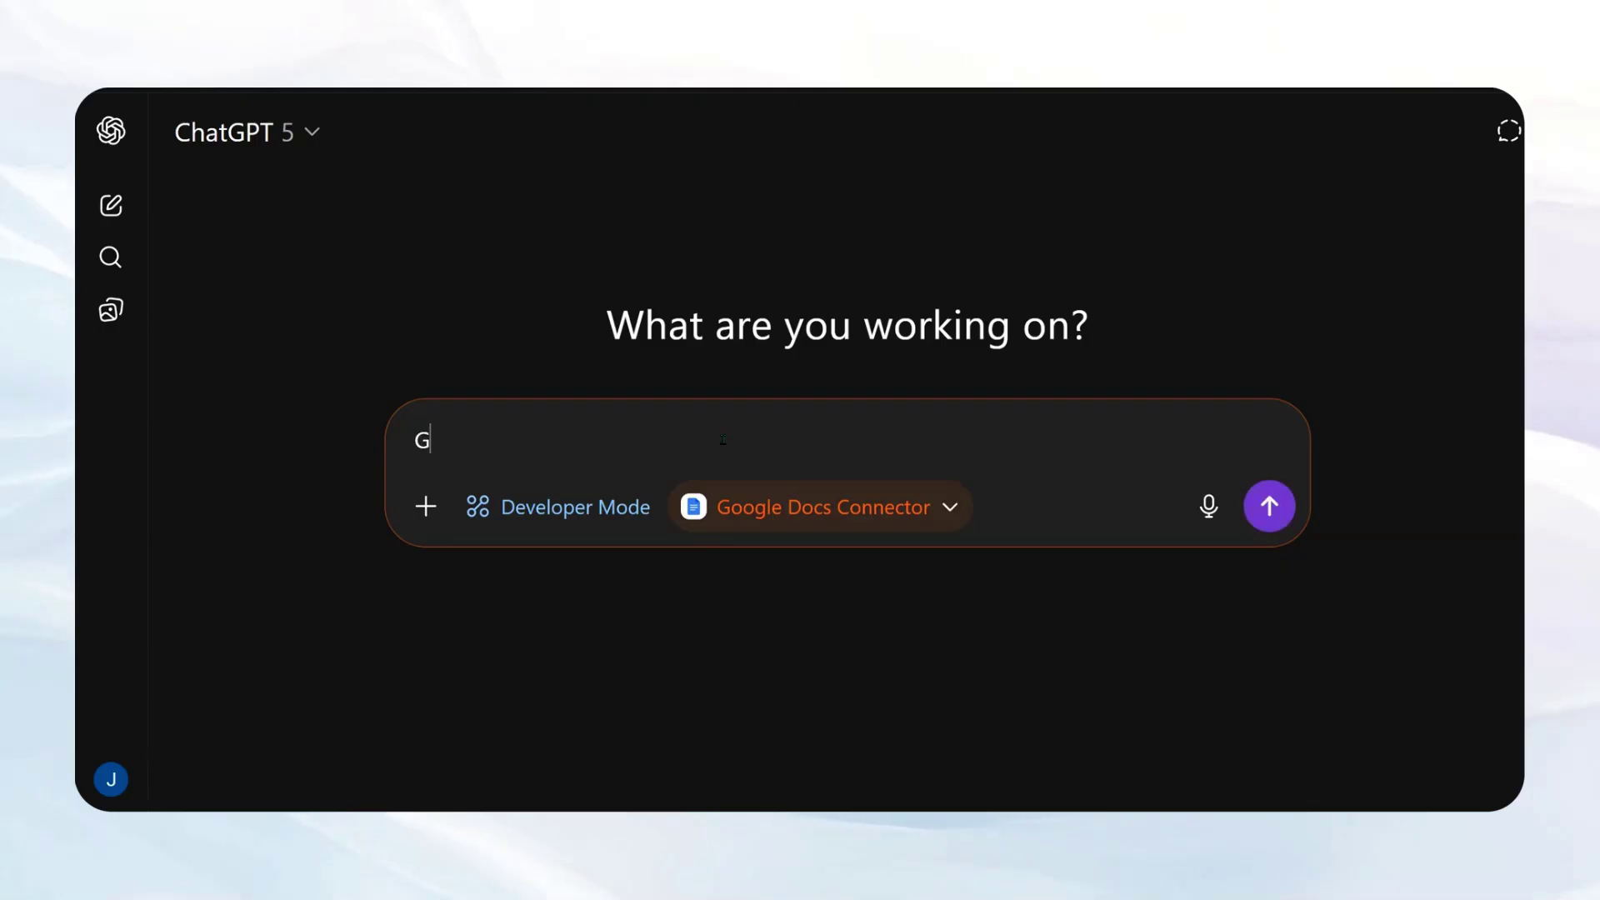
pyautogui.write('o create a ')
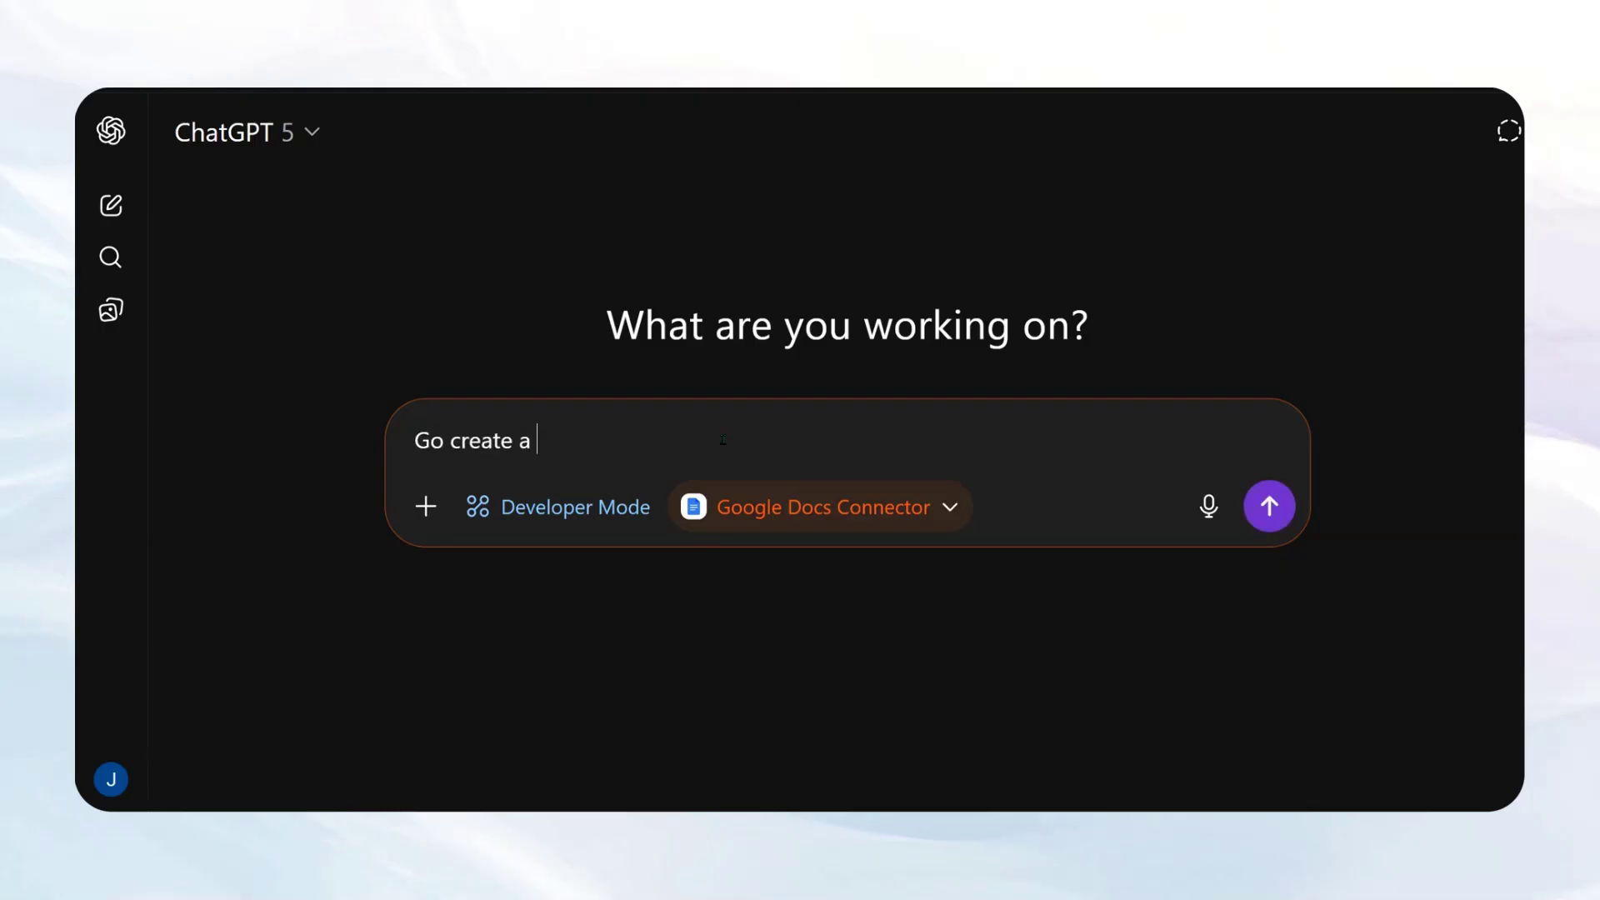
pyautogui.write('google doc ')
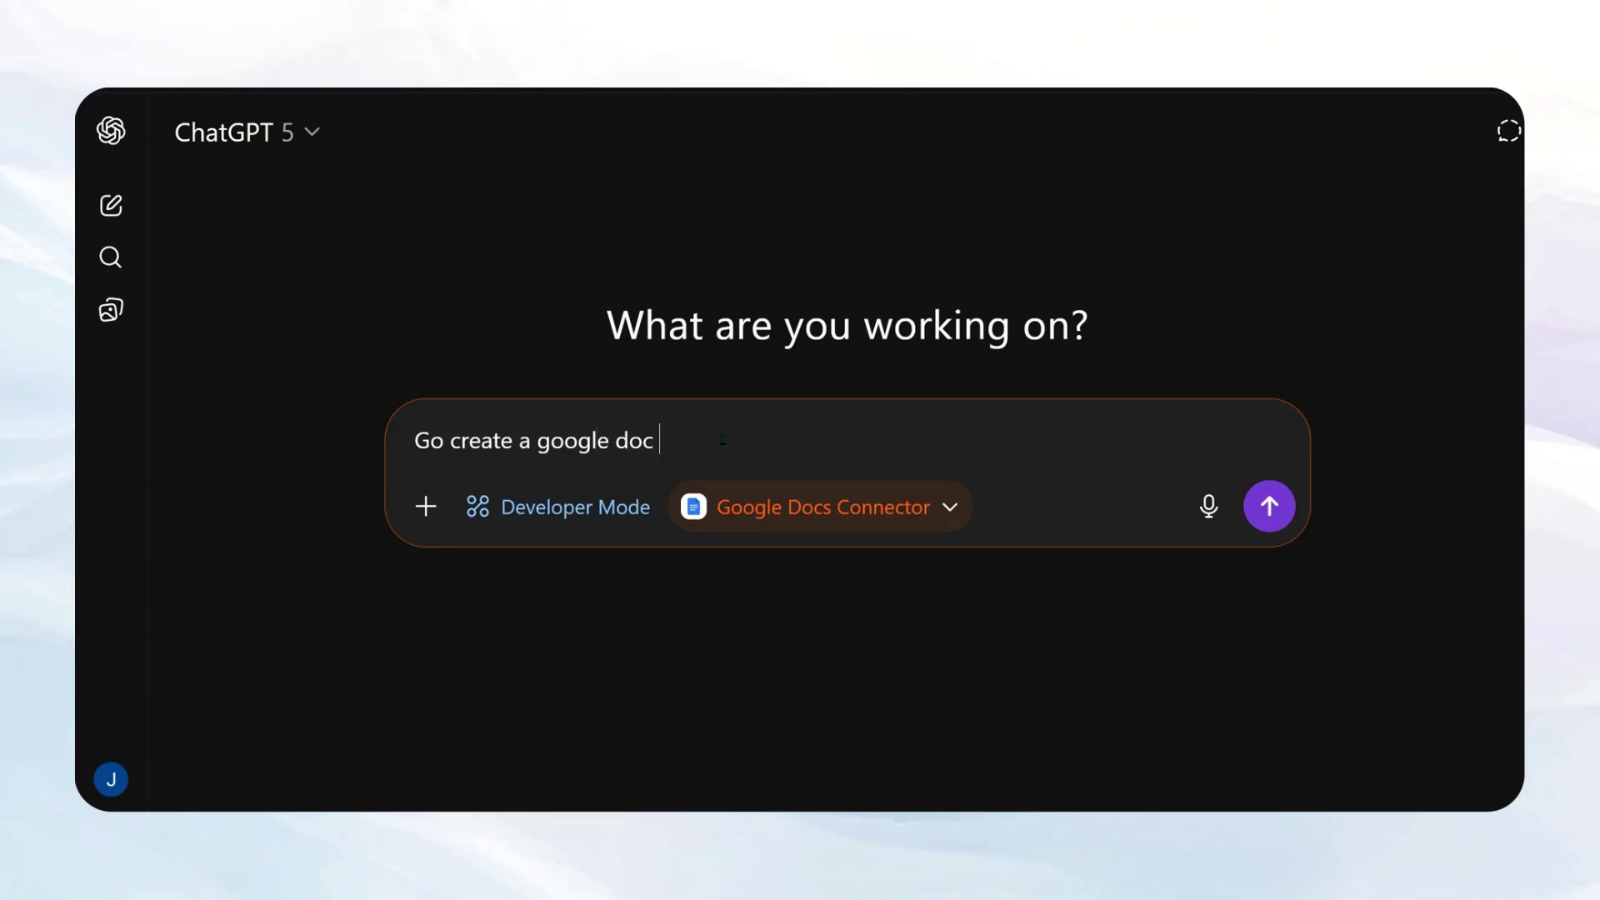
pyautogui.write('with a poem about')
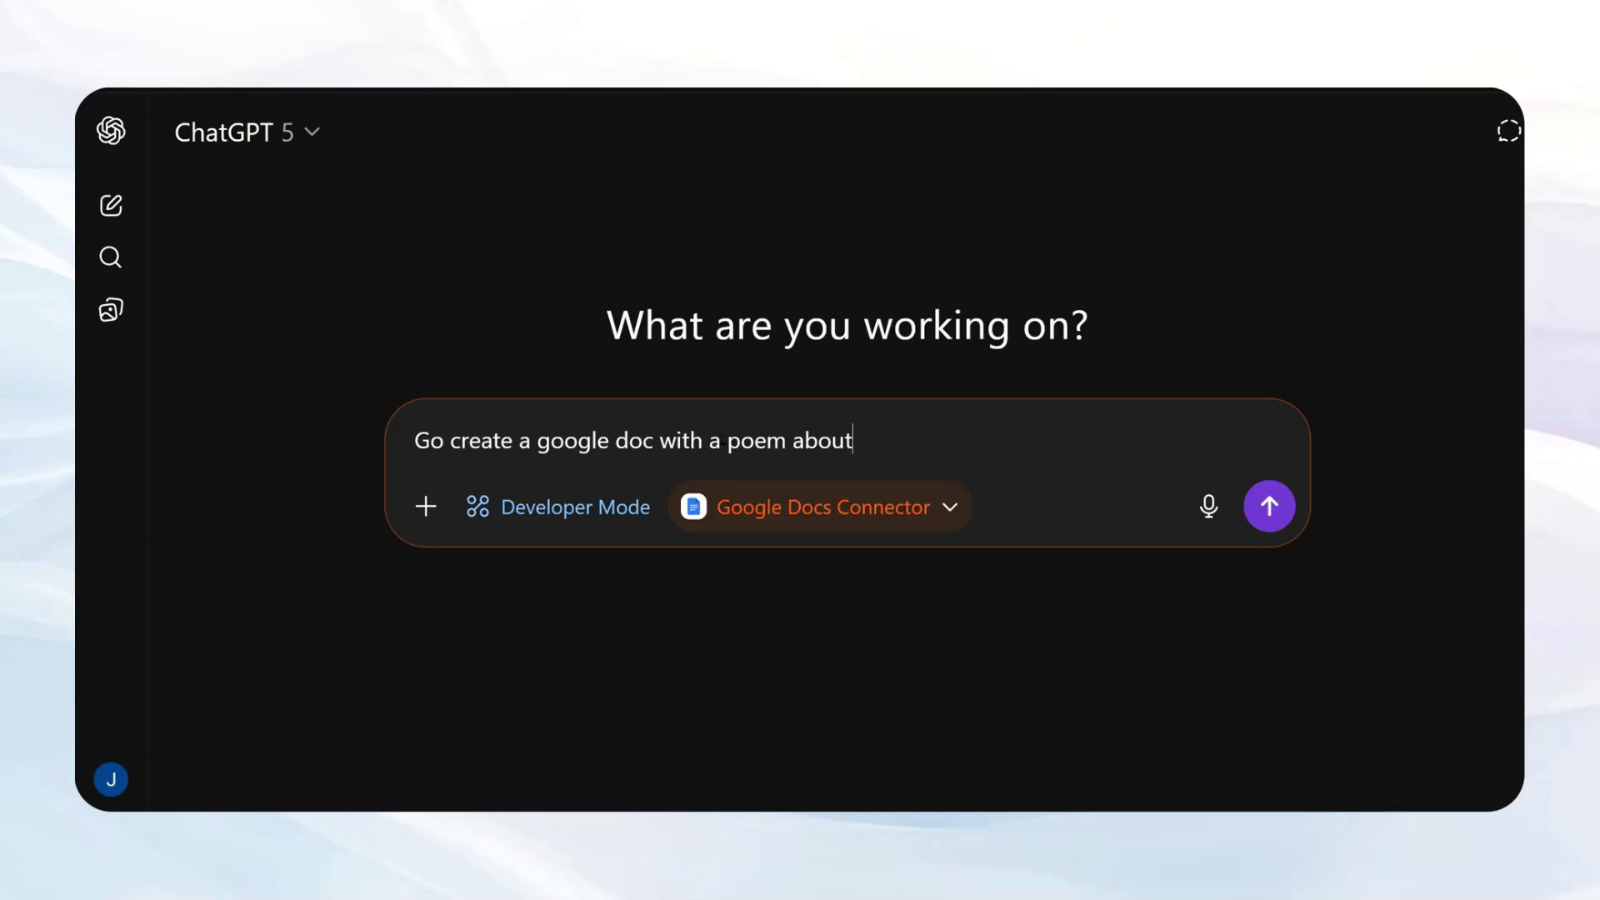
pyautogui.write(' a wizard')
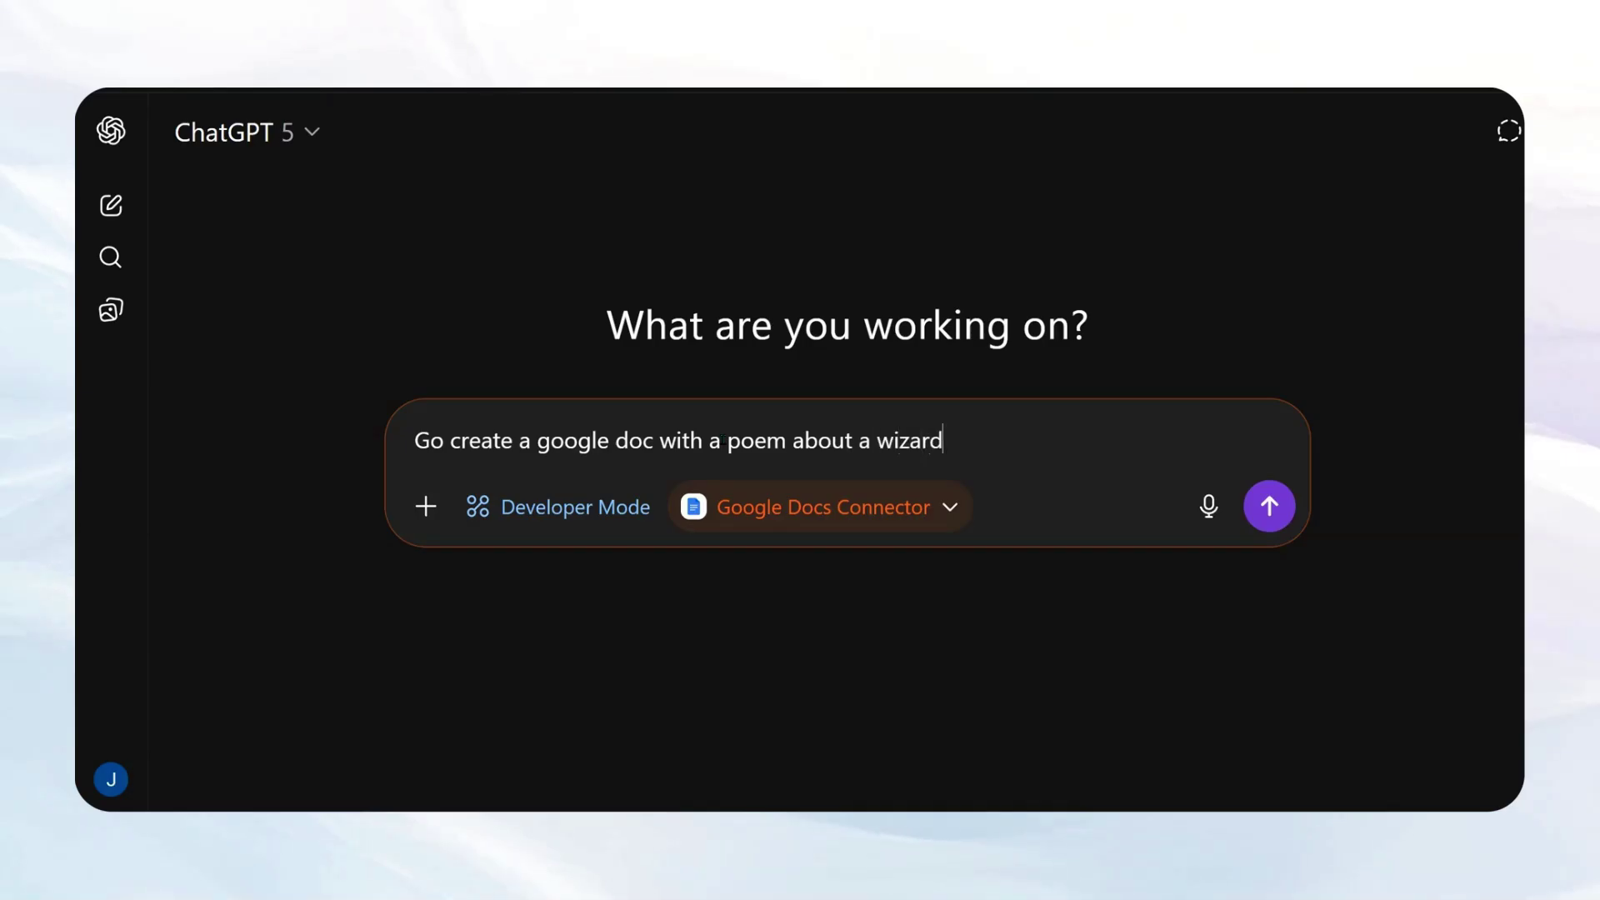
pyautogui.press('Return')
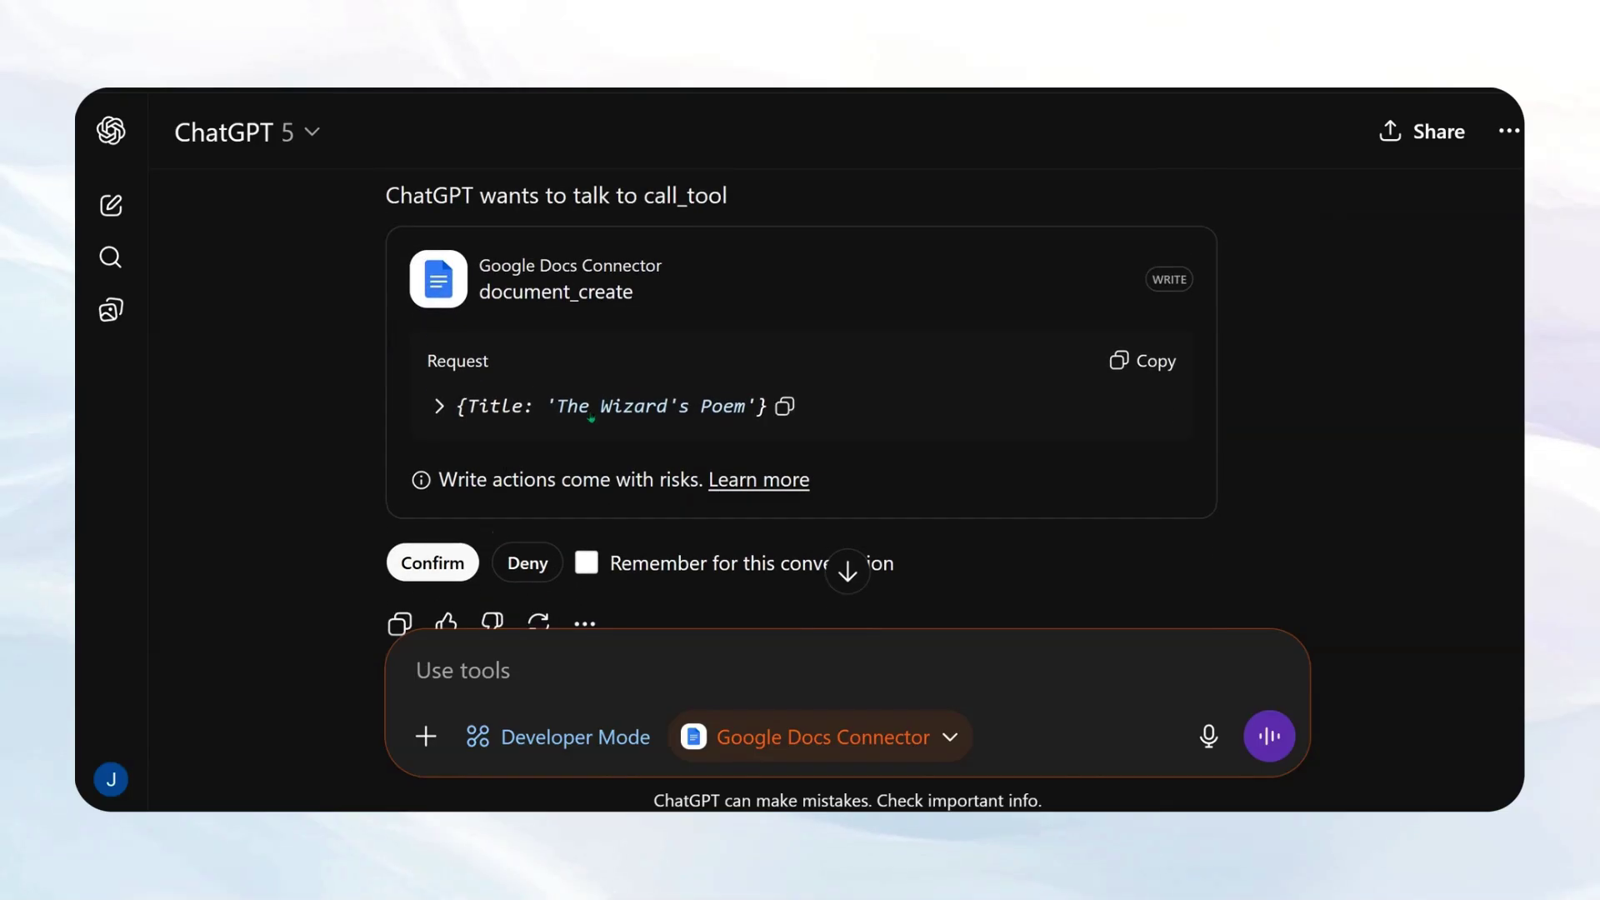
# - Approve creating 'The Wizard's Poem' document, remembering approvals for this conversation
pyautogui.click(588, 565)
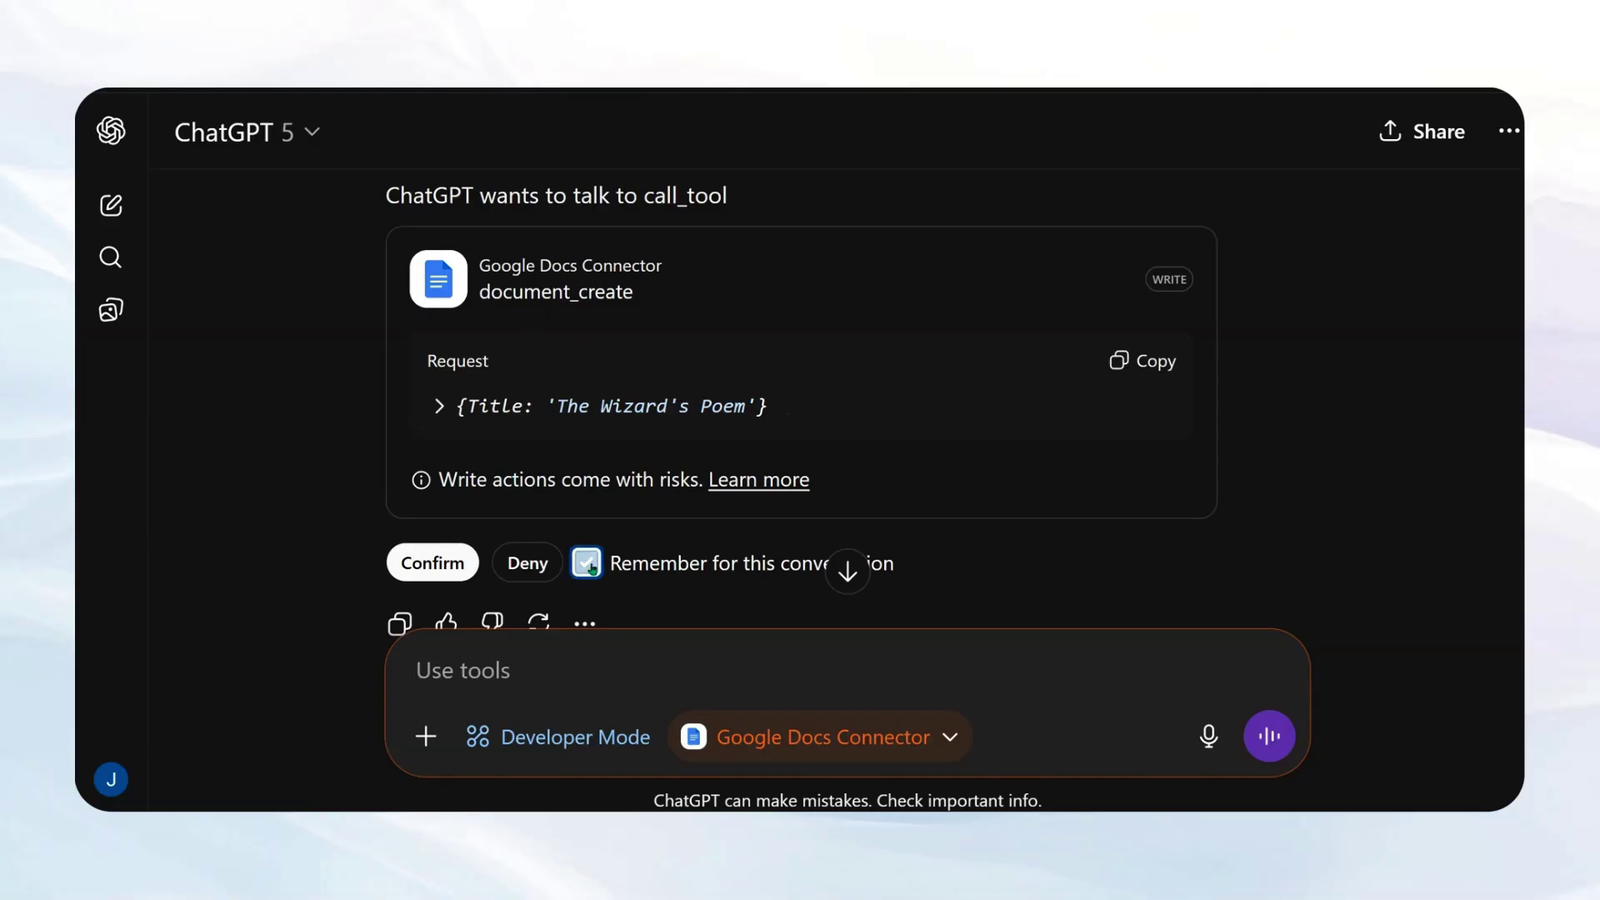
pyautogui.click(425, 566)
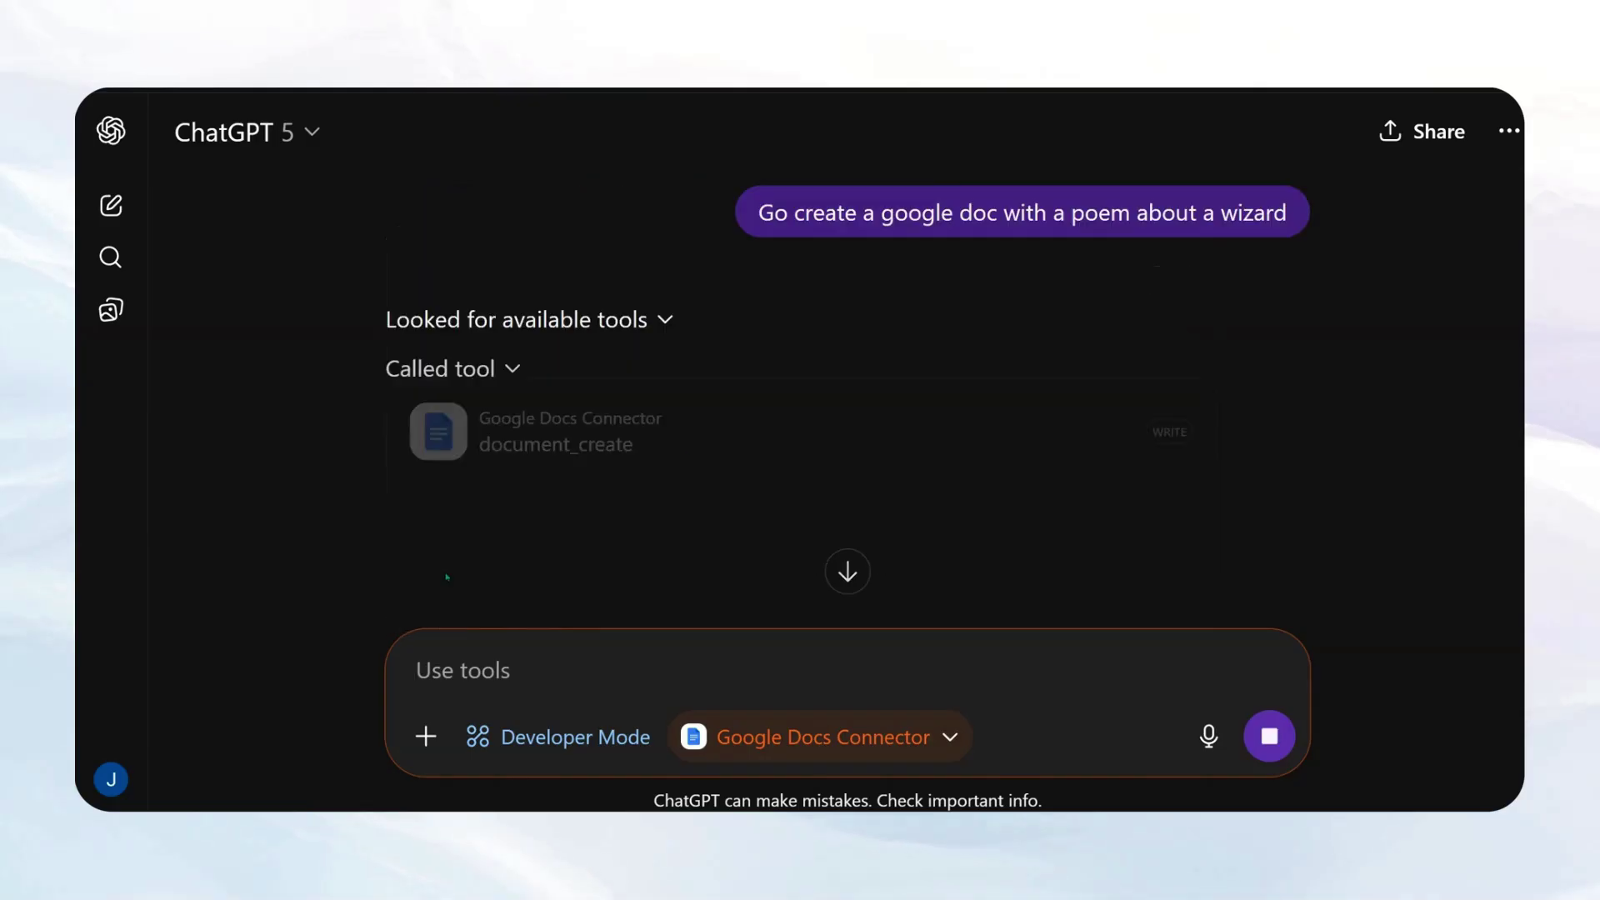
pyautogui.click(487, 377)
pyautogui.scroll(-3, 595, 500)
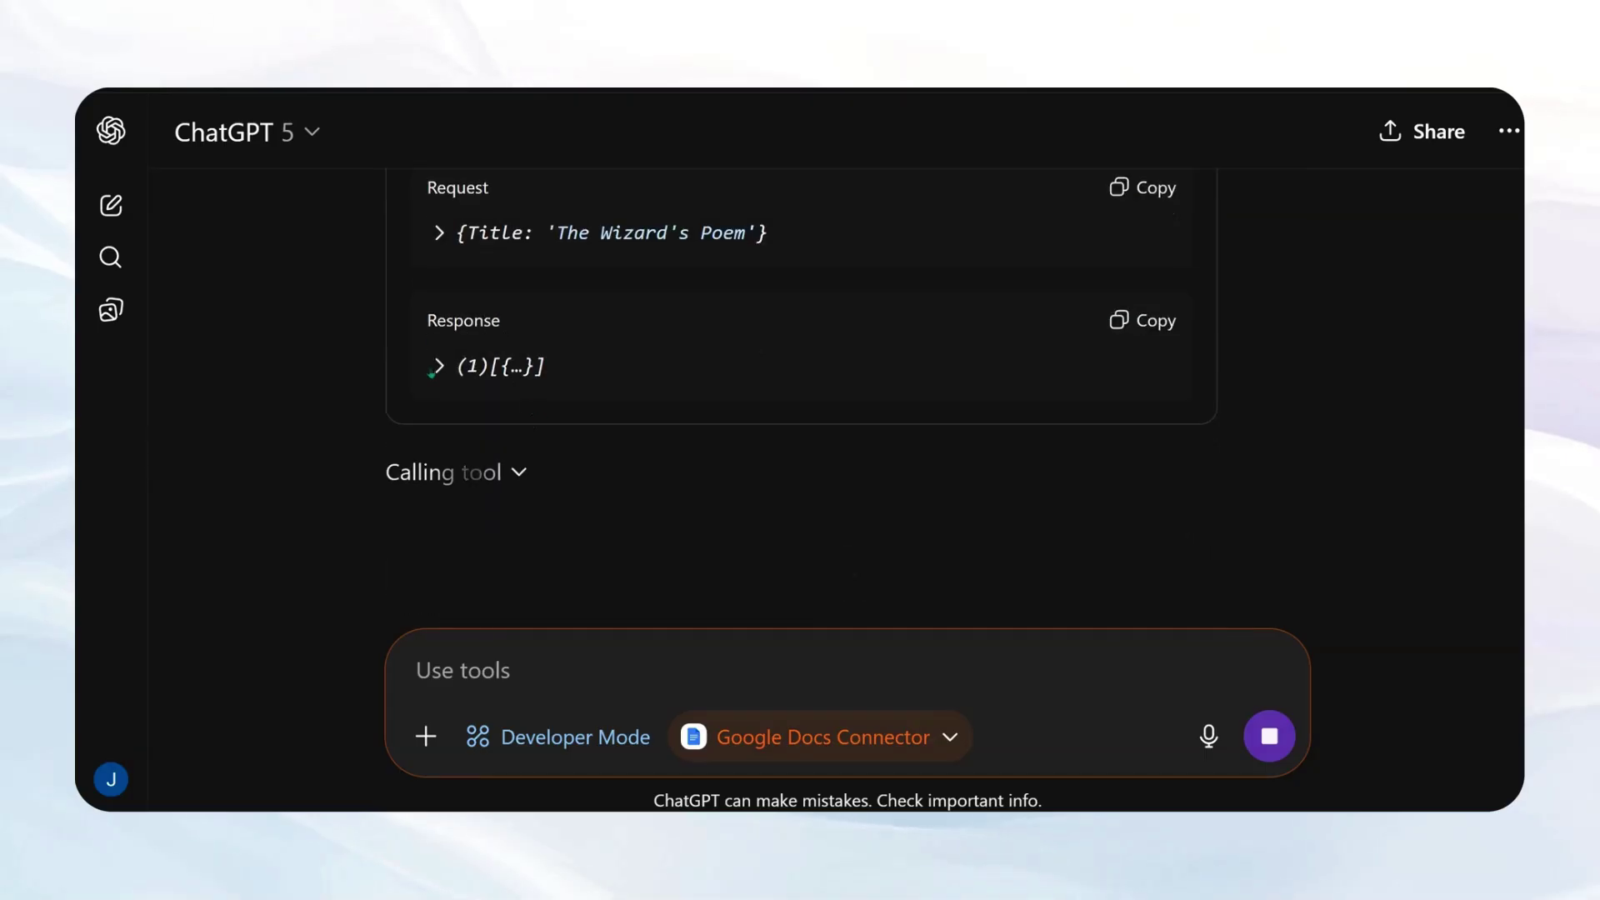
# - Approve inserting the poem text, then open The Wizard's Poem link in Google Docs
pyautogui.click(518, 471)
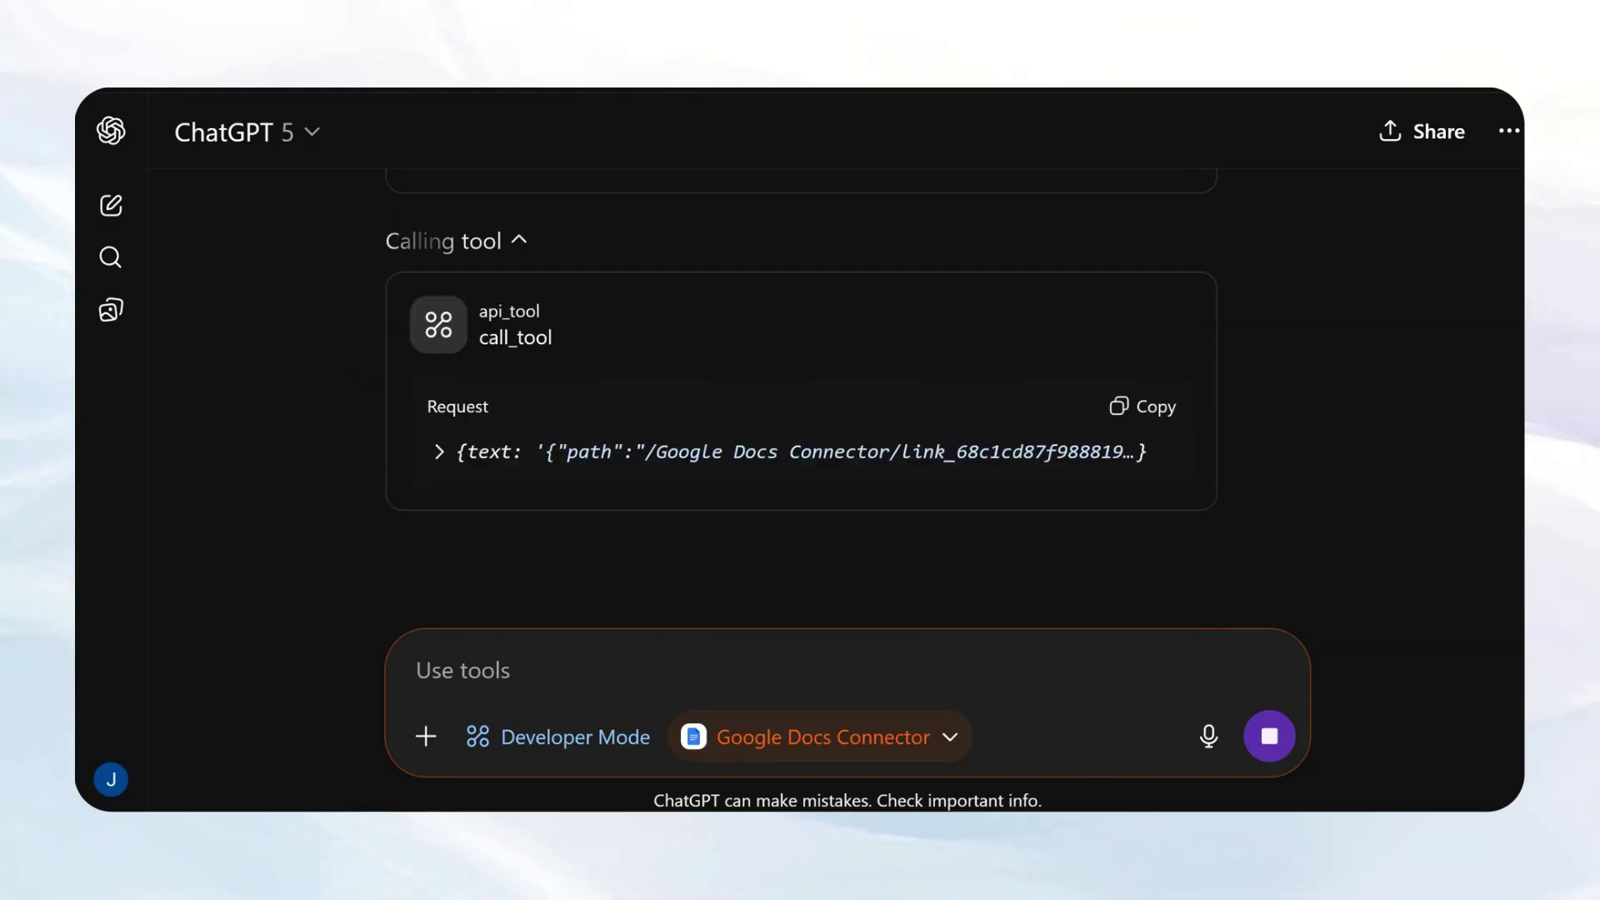
pyautogui.moveTo(466, 452); pyautogui.dragTo(1123, 452)
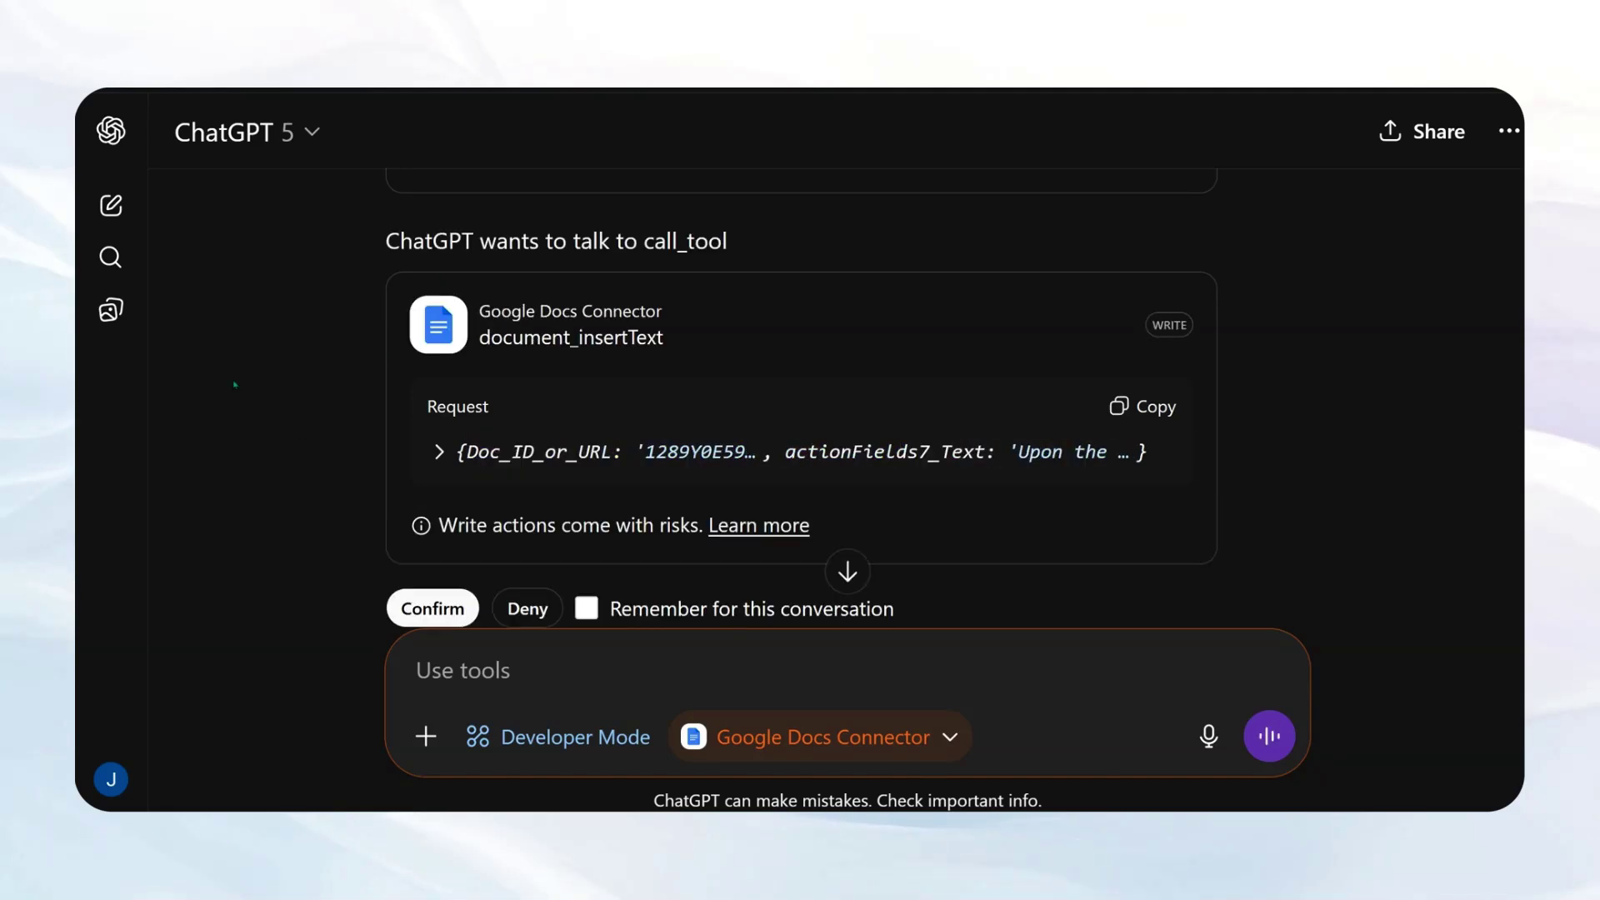
pyautogui.scroll(-3, 235, 384)
pyautogui.click(582, 350)
pyautogui.click(433, 350)
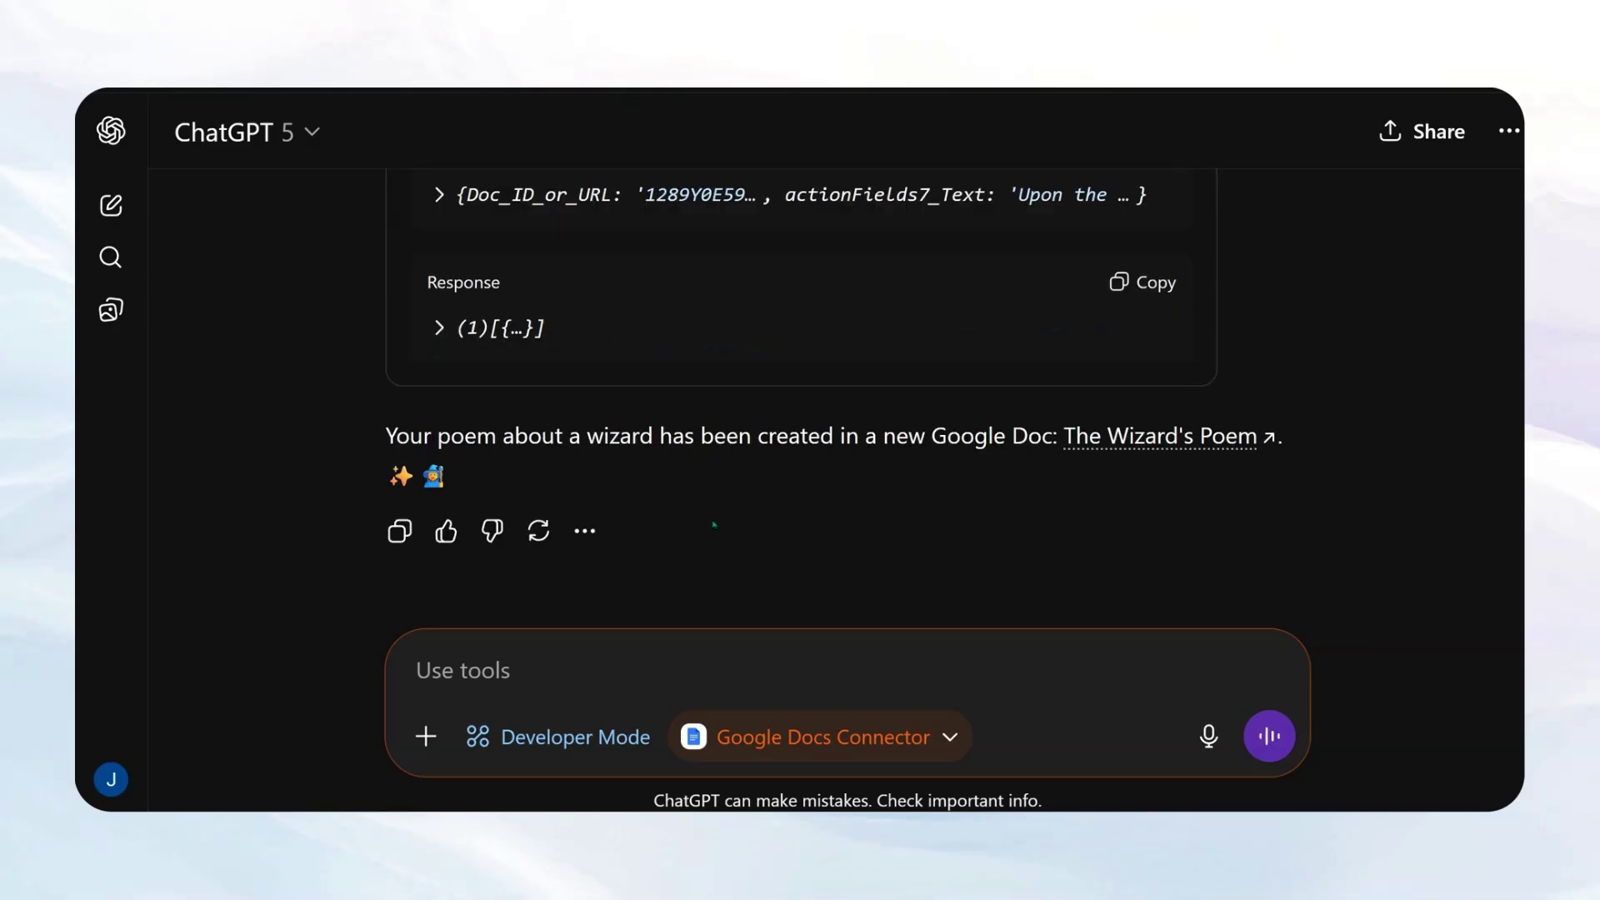
pyautogui.click(1145, 441)
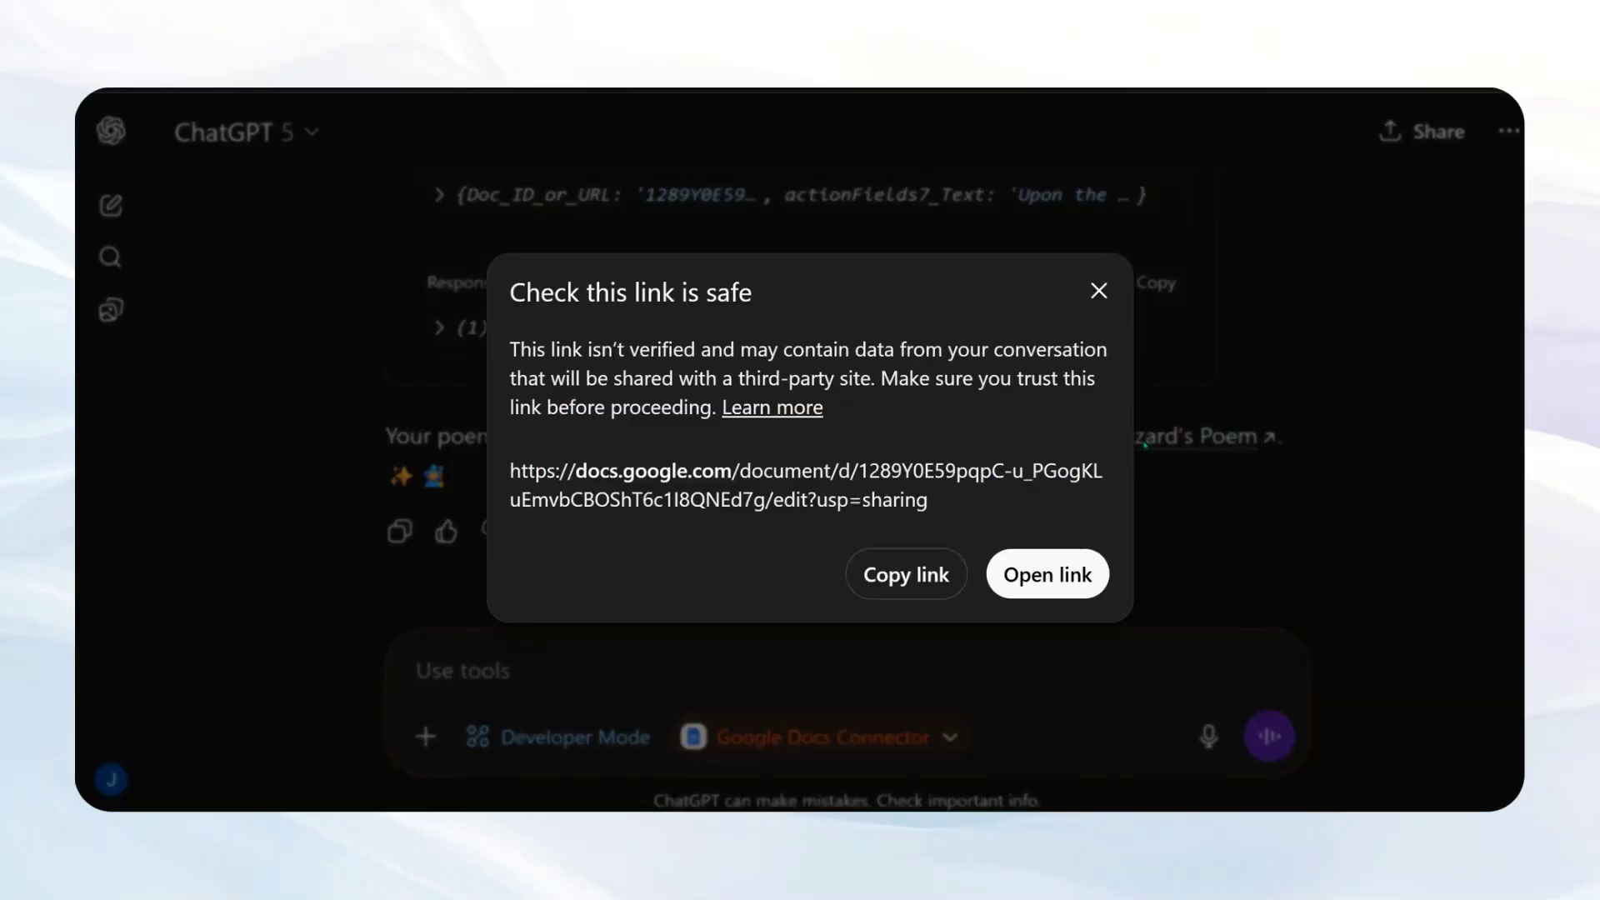
pyautogui.click(1037, 569)
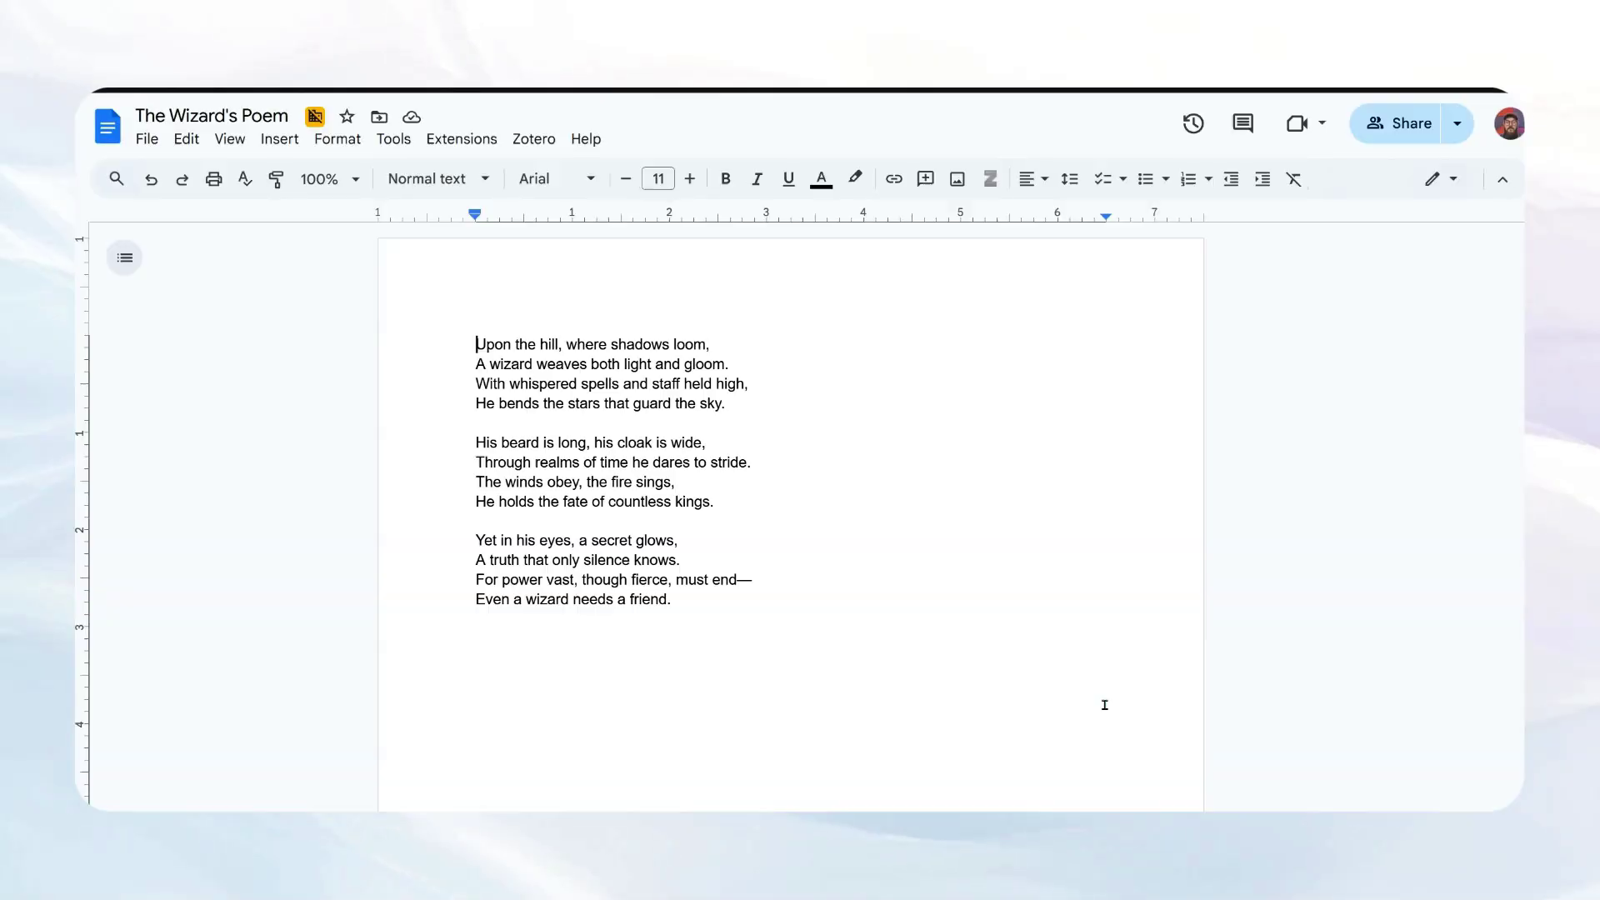